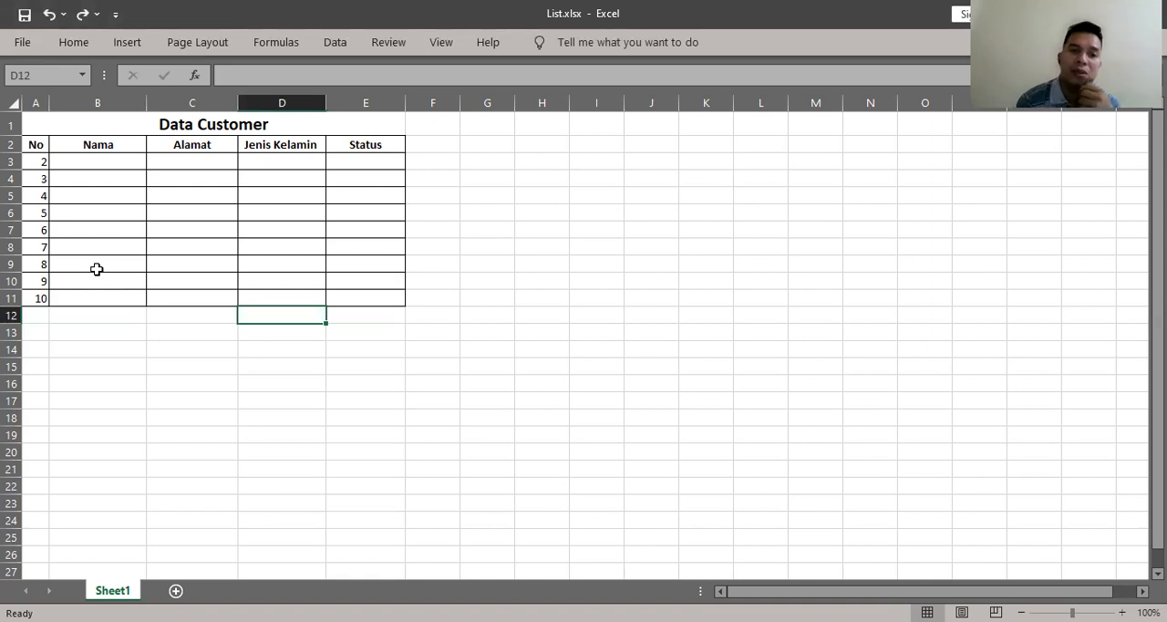
pyautogui.click(297, 165)
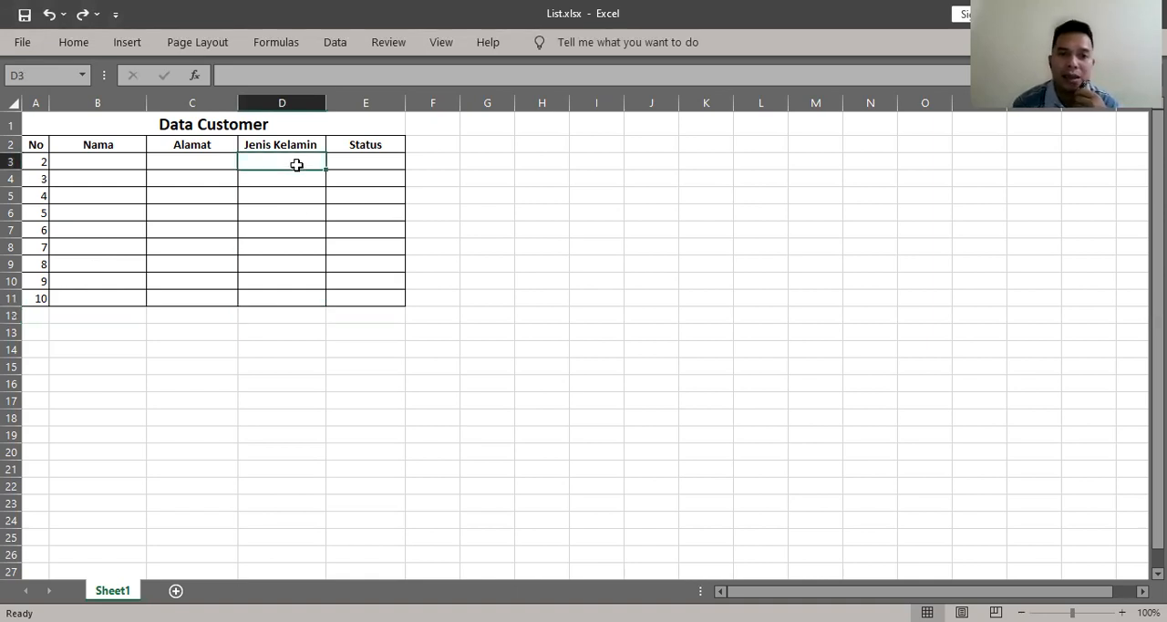
pyautogui.click(386, 158)
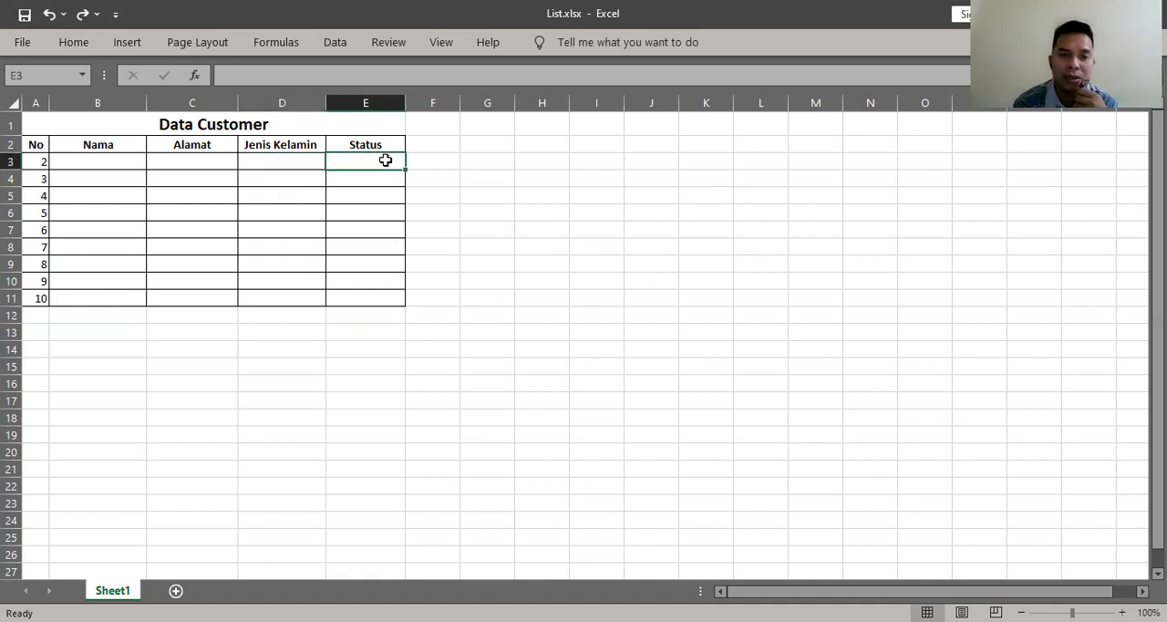
pyautogui.click(293, 161)
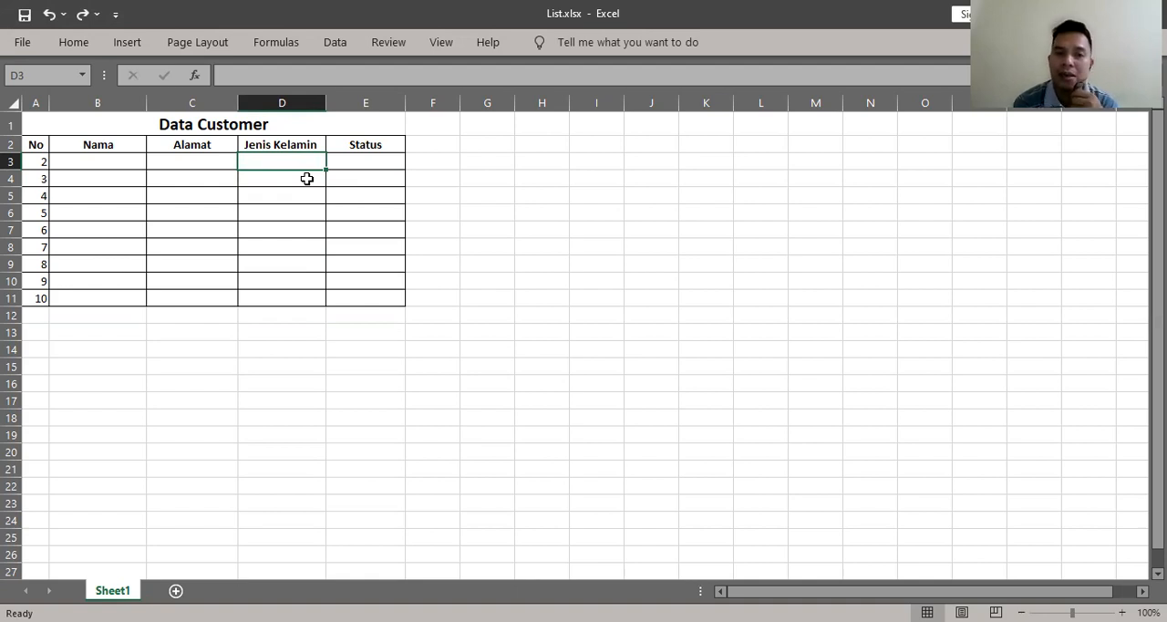
pyautogui.click(388, 167)
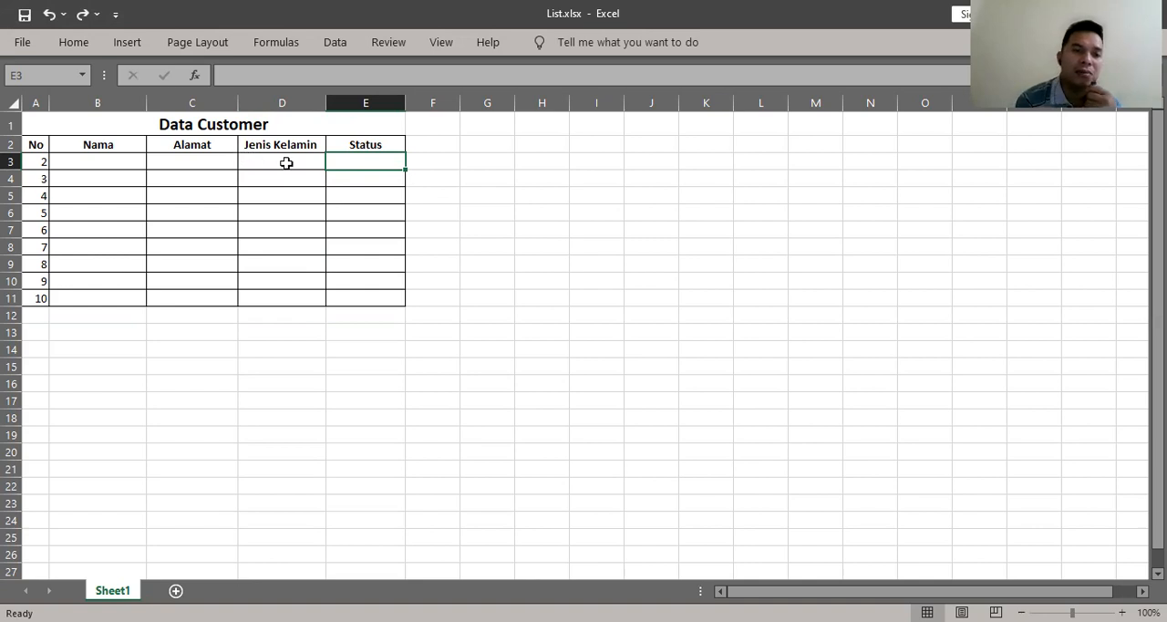
pyautogui.click(114, 161)
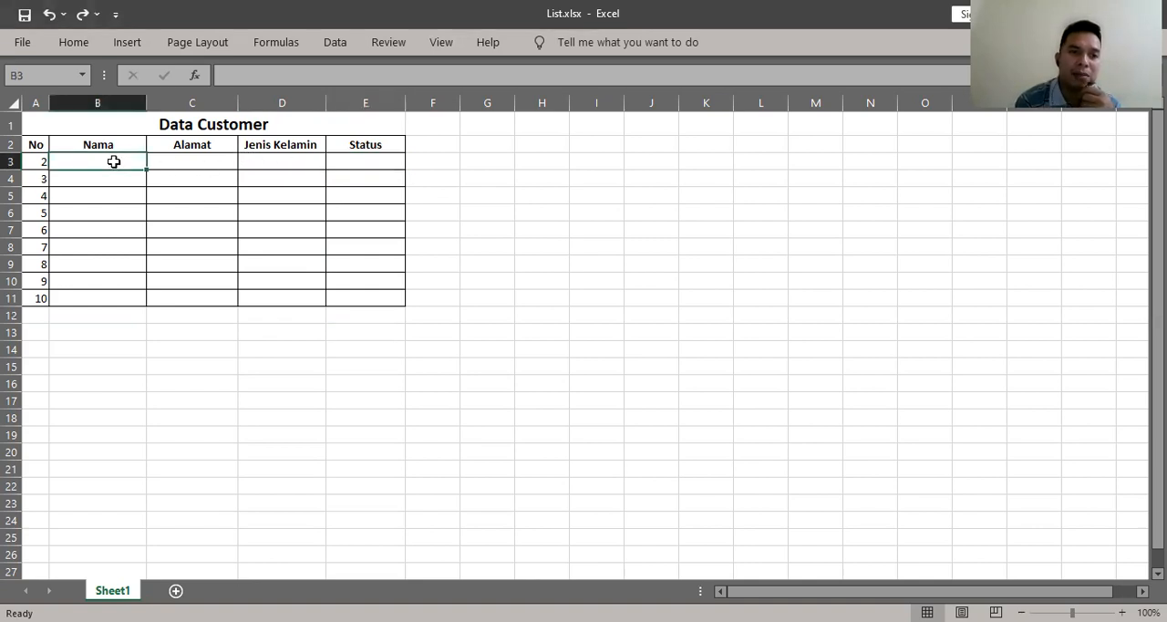
pyautogui.click(197, 157)
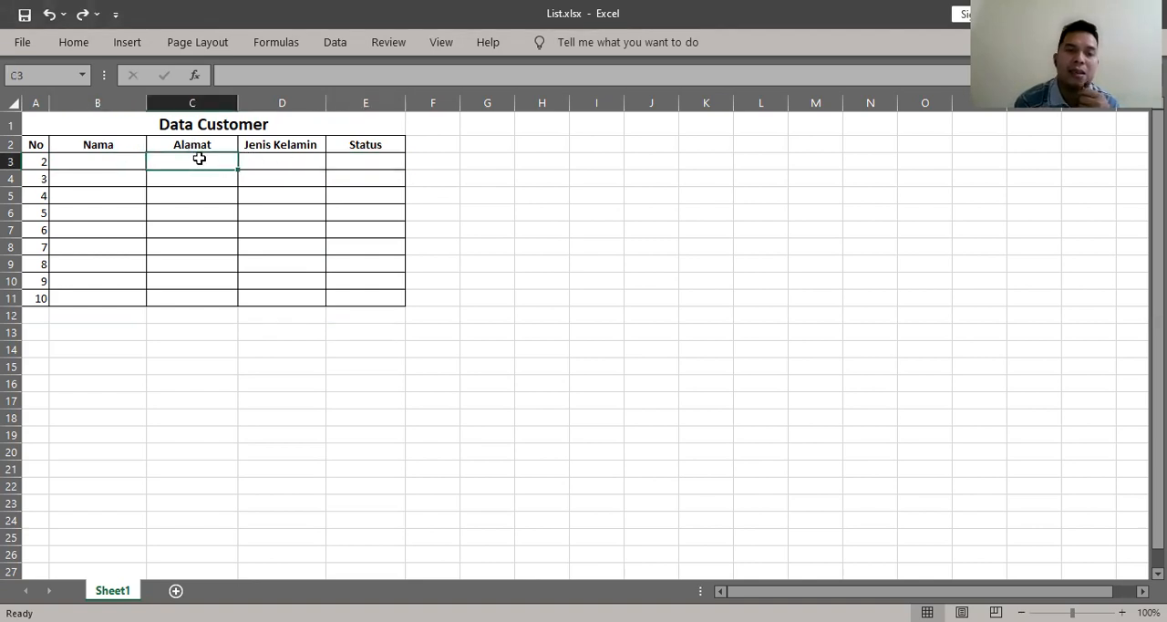
pyautogui.click(280, 161)
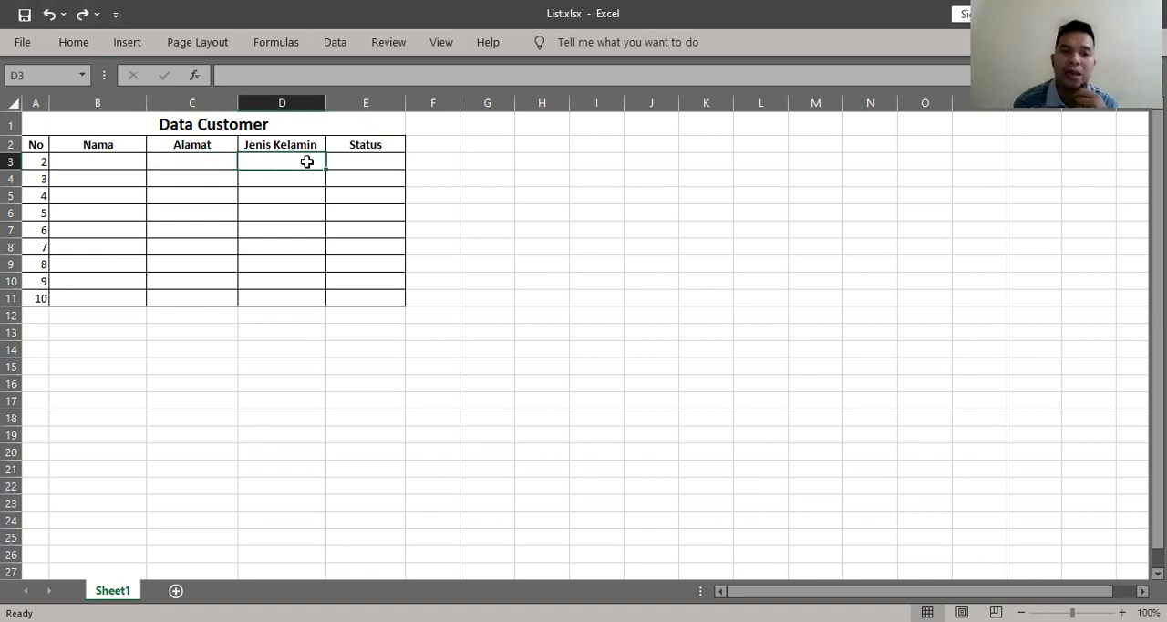
pyautogui.click(360, 162)
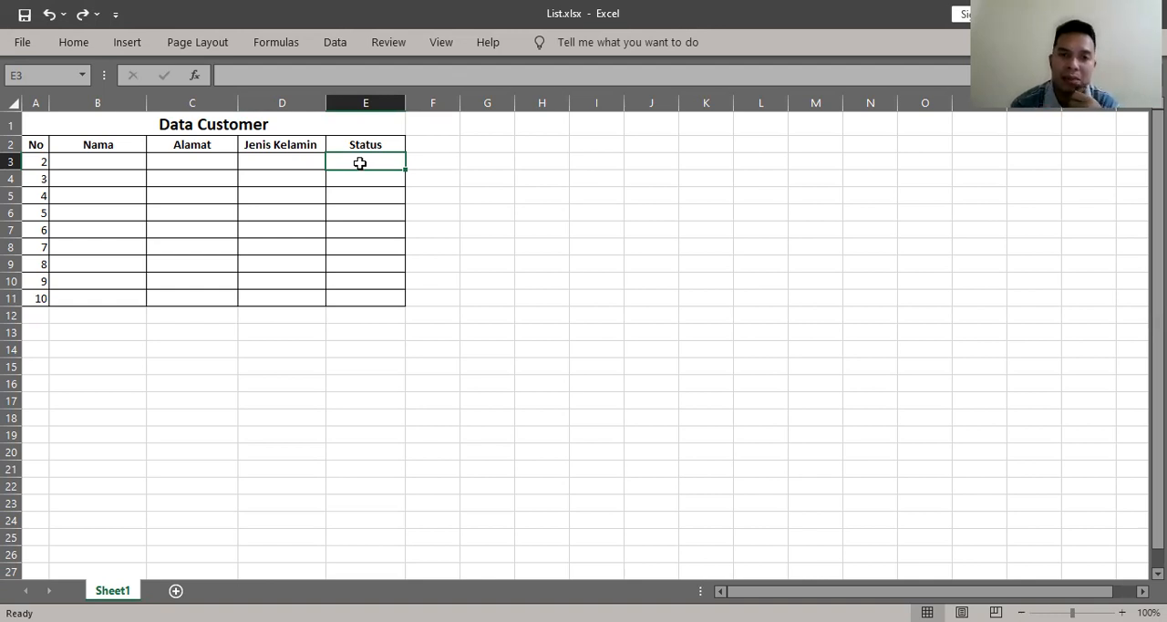
pyautogui.click(292, 171)
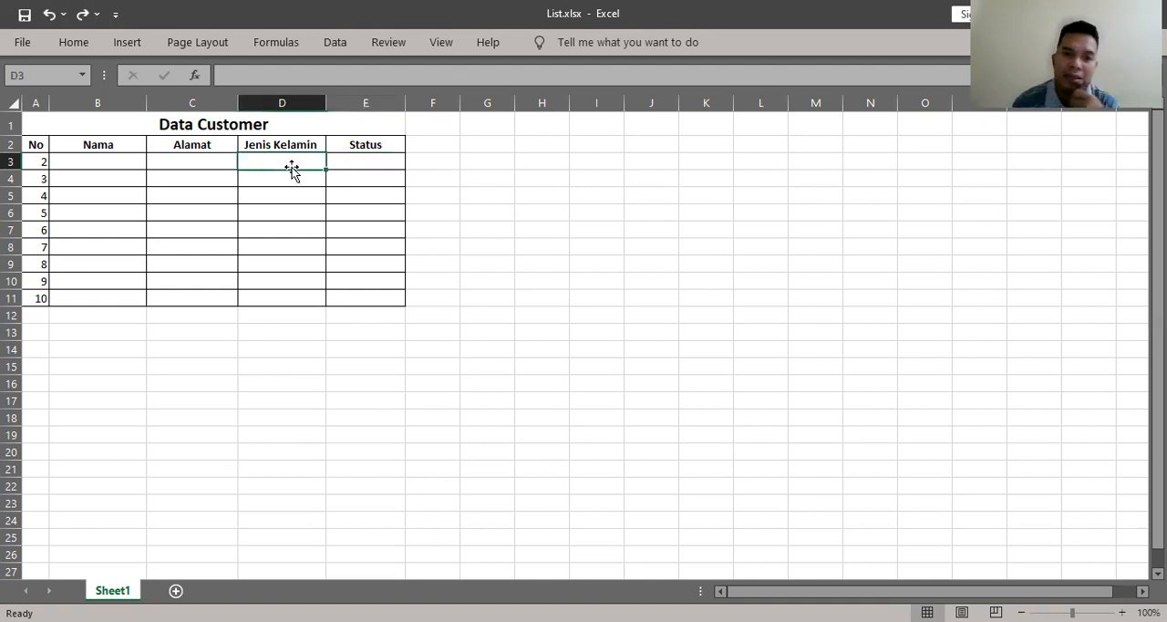
pyautogui.click(350, 171)
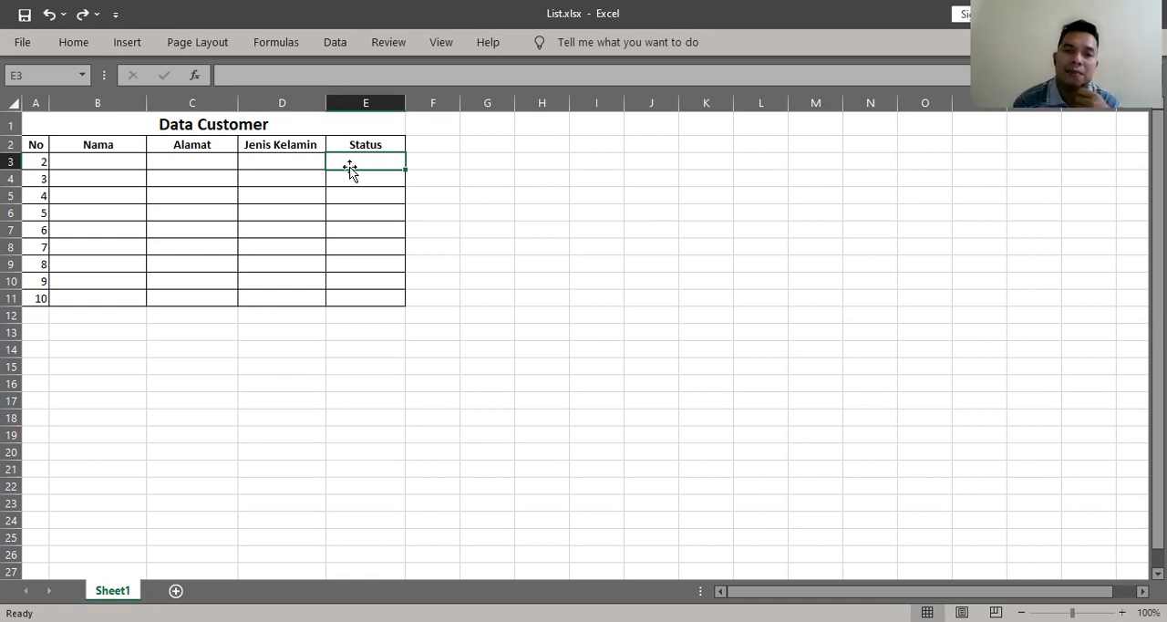
pyautogui.click(296, 173)
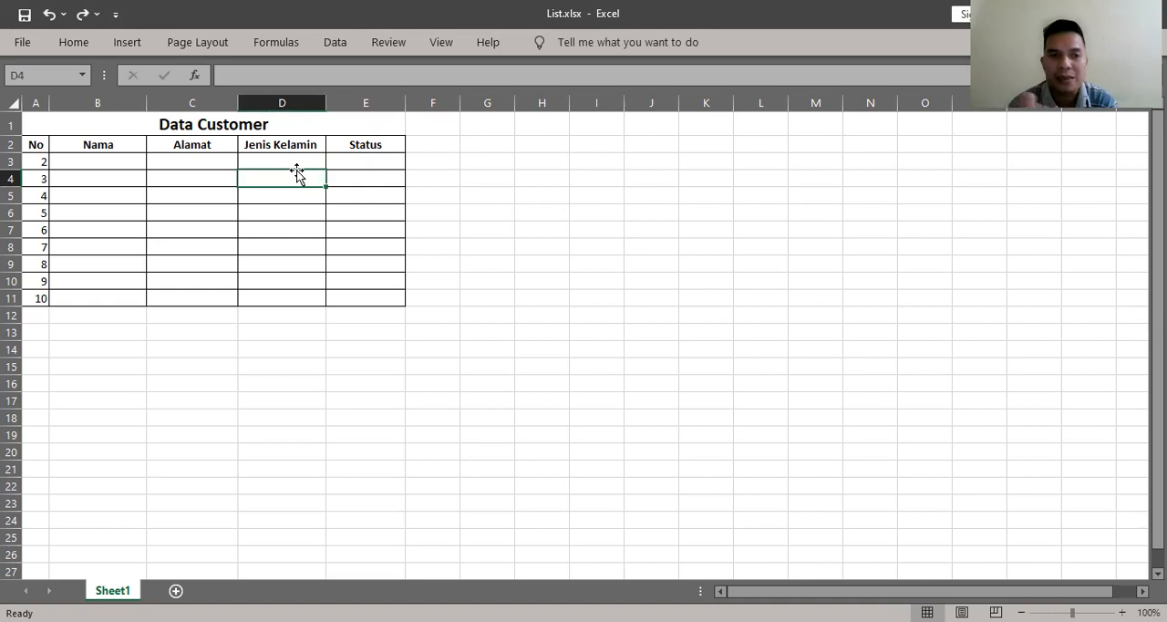
# - Start a data validation rule for the Jenis Kelamin cells D3:D11 that allows a List
pyautogui.click(291, 156)
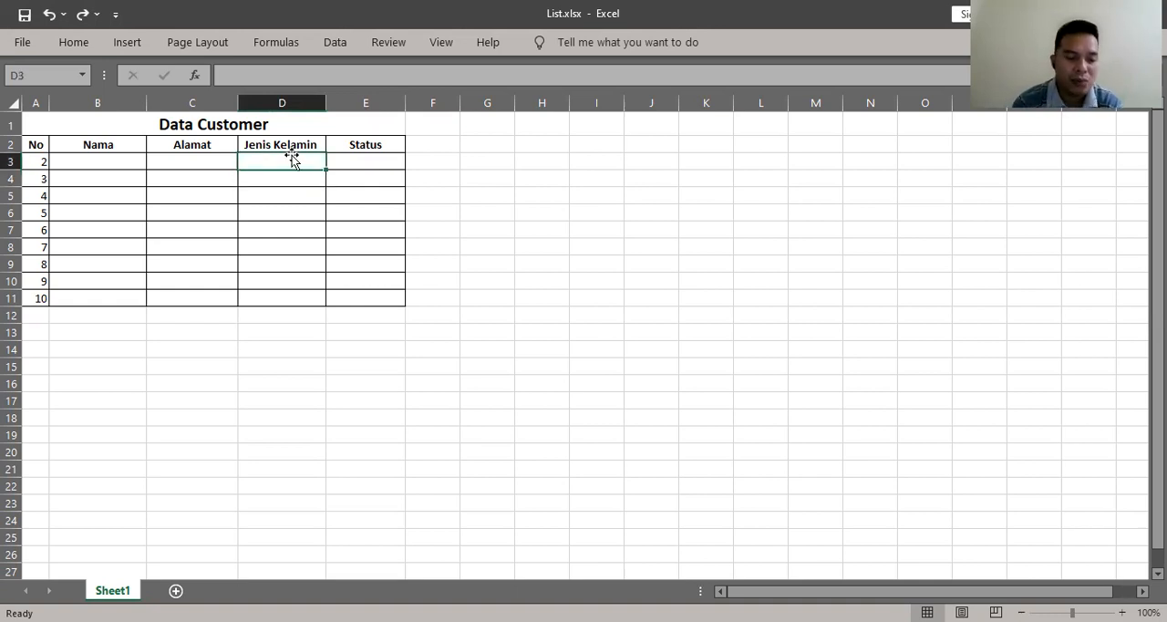
pyautogui.hotkey('shift', 'Down')
pyautogui.hotkey('shift', 'Down')
pyautogui.hotkey('shift', 'Down')
pyautogui.hotkey('shift', 'Down')
pyautogui.hotkey('shift', 'Down')
pyautogui.hotkey('shift', 'Down')
pyautogui.hotkey('shift', 'Down')
pyautogui.hotkey('shift', 'Down')
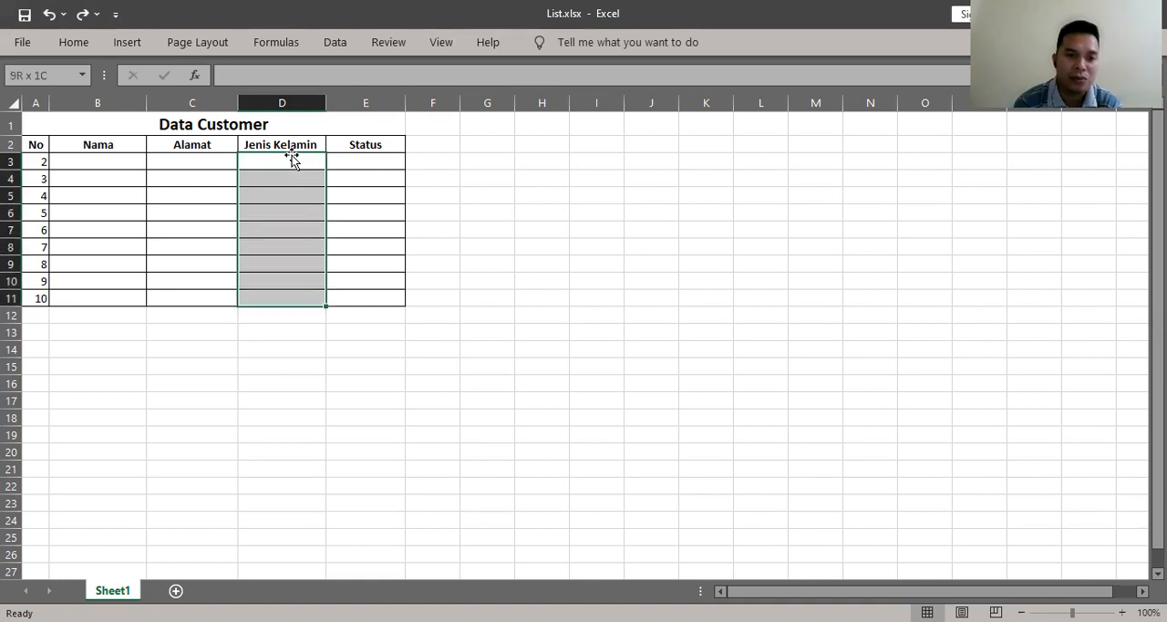
pyautogui.hotkey('shift', 'Up')
pyautogui.hotkey('shift', 'Up')
pyautogui.hotkey('shift', 'Up')
pyautogui.hotkey('shift', 'Up')
pyautogui.hotkey('shift', 'Up')
pyautogui.hotkey('shift', 'Up')
pyautogui.hotkey('shift', 'Up')
pyautogui.hotkey('shift', 'Up')
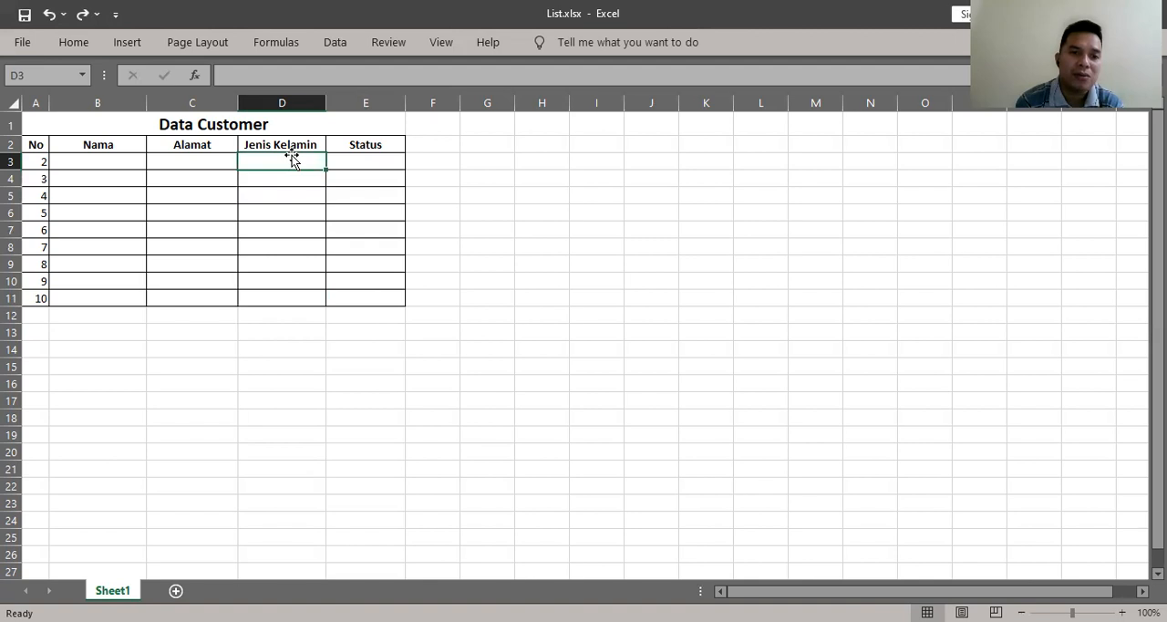
pyautogui.hotkey('shift', 'Down')
pyautogui.hotkey('shift', 'Down')
pyautogui.hotkey('shift', 'Down')
pyautogui.hotkey('shift', 'Down')
pyautogui.hotkey('shift', 'Down')
pyautogui.hotkey('shift', 'Down')
pyautogui.hotkey('shift', 'Down')
pyautogui.hotkey('shift', 'Down')
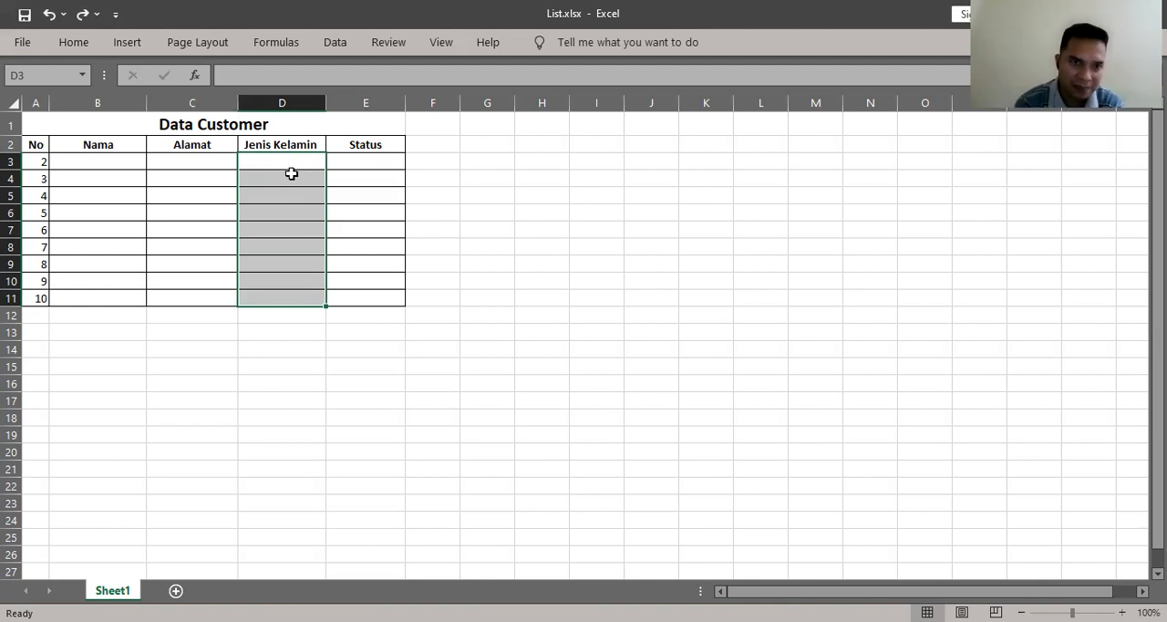
pyautogui.click(337, 46)
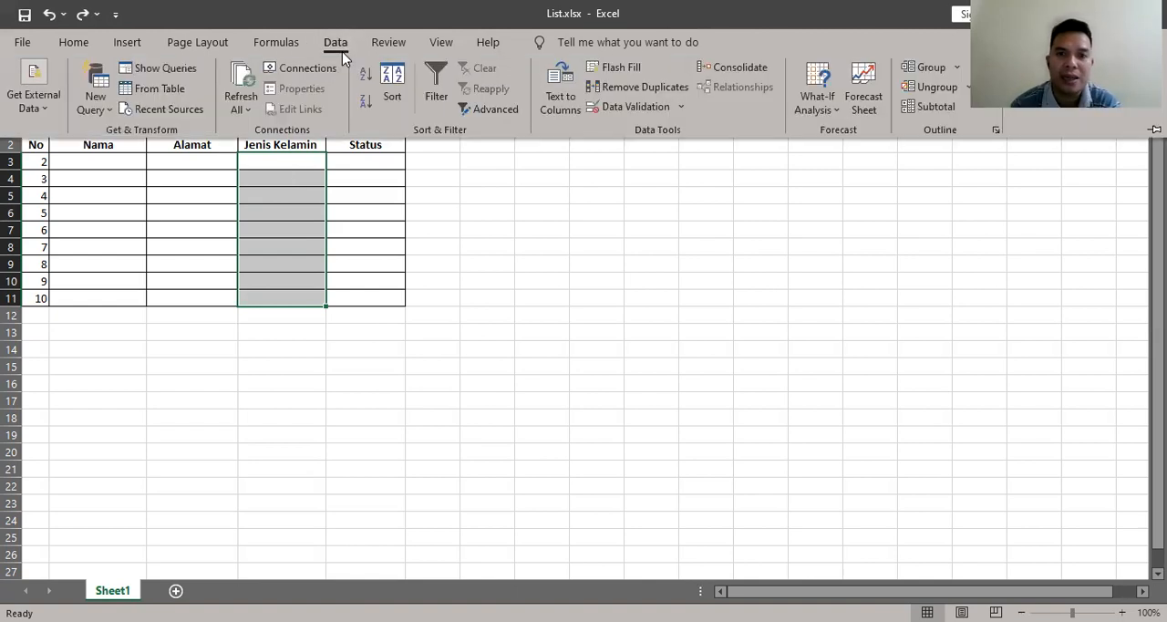
pyautogui.click(636, 108)
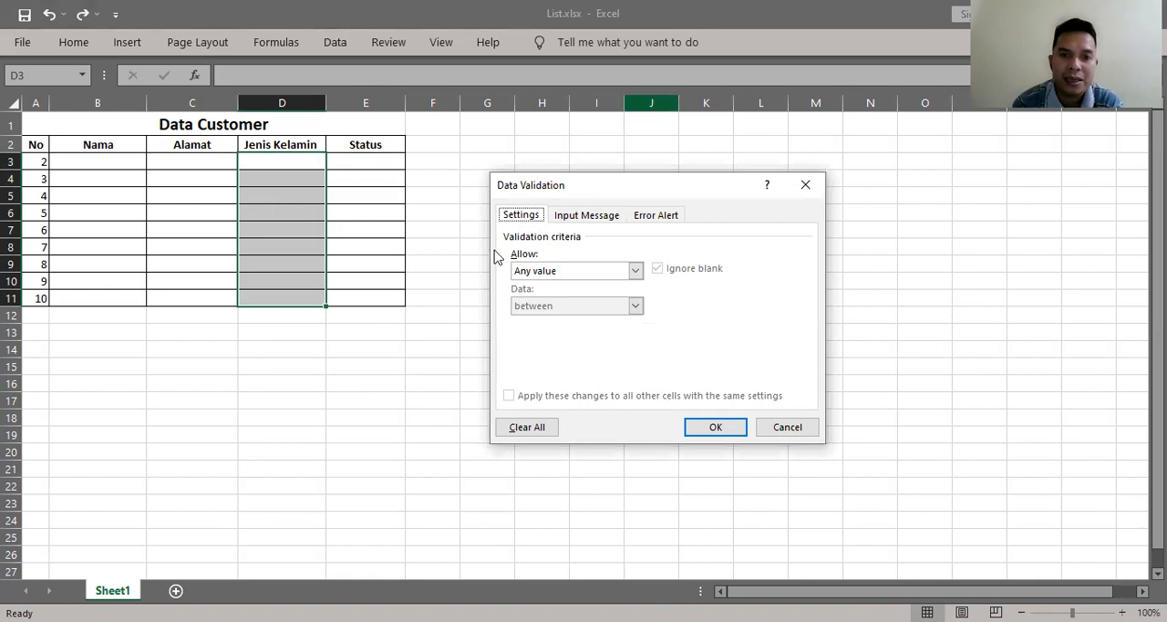
pyautogui.click(551, 271)
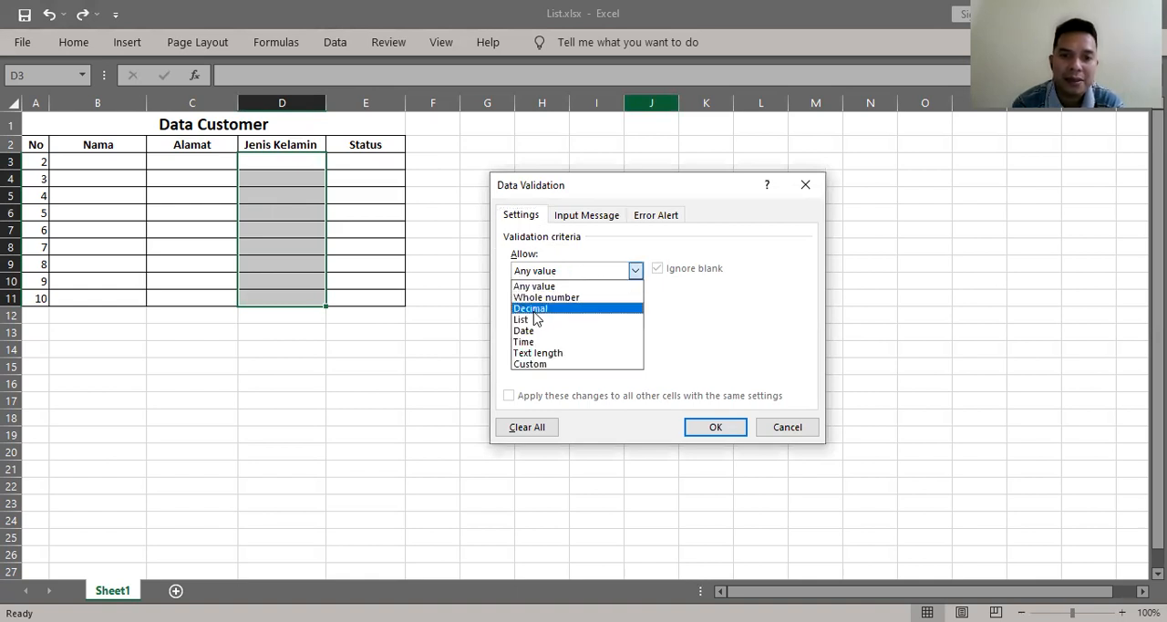
pyautogui.click(535, 320)
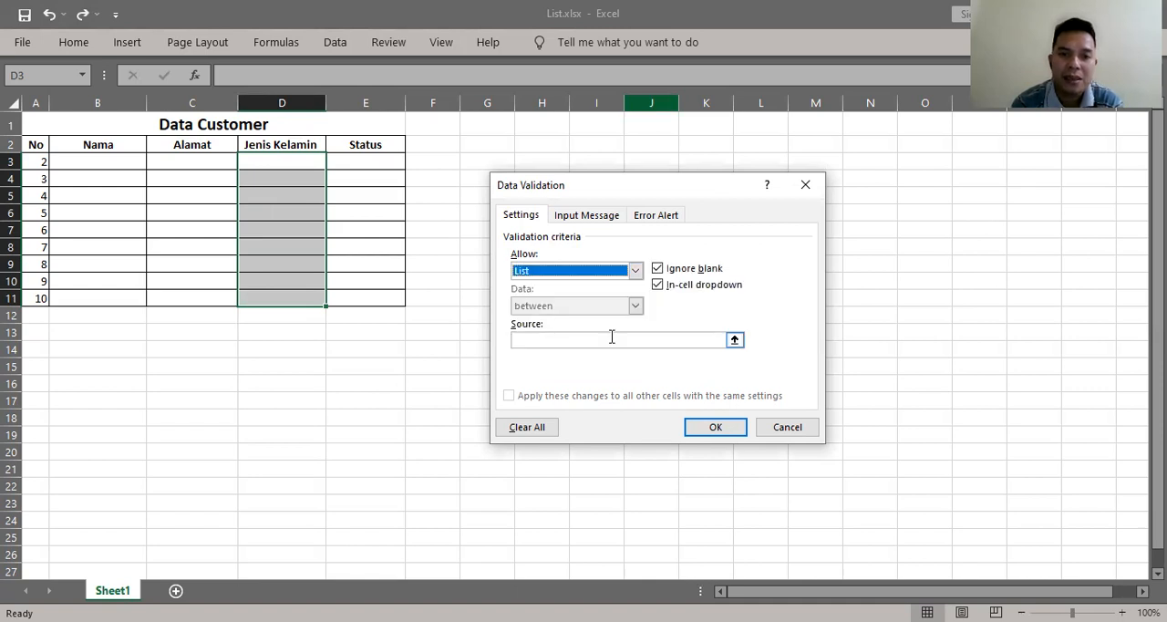
# - Set the list source for the Jenis Kelamin cells to Laki-Laki;Perempuan and apply the validation
pyautogui.click(570, 339)
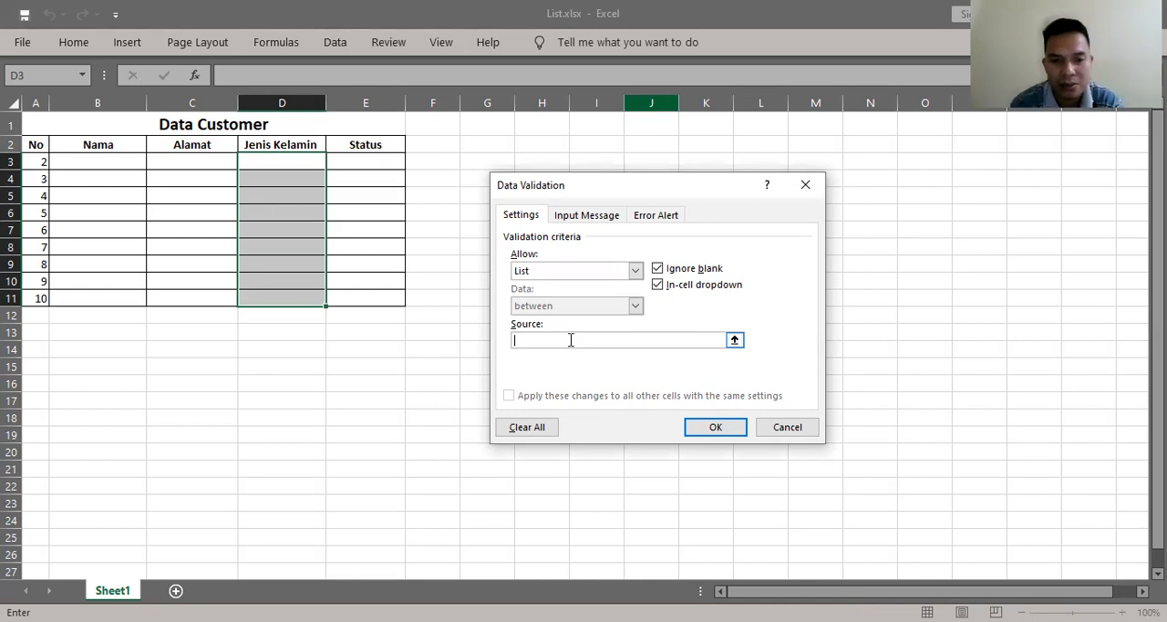
pyautogui.write('Laki-')
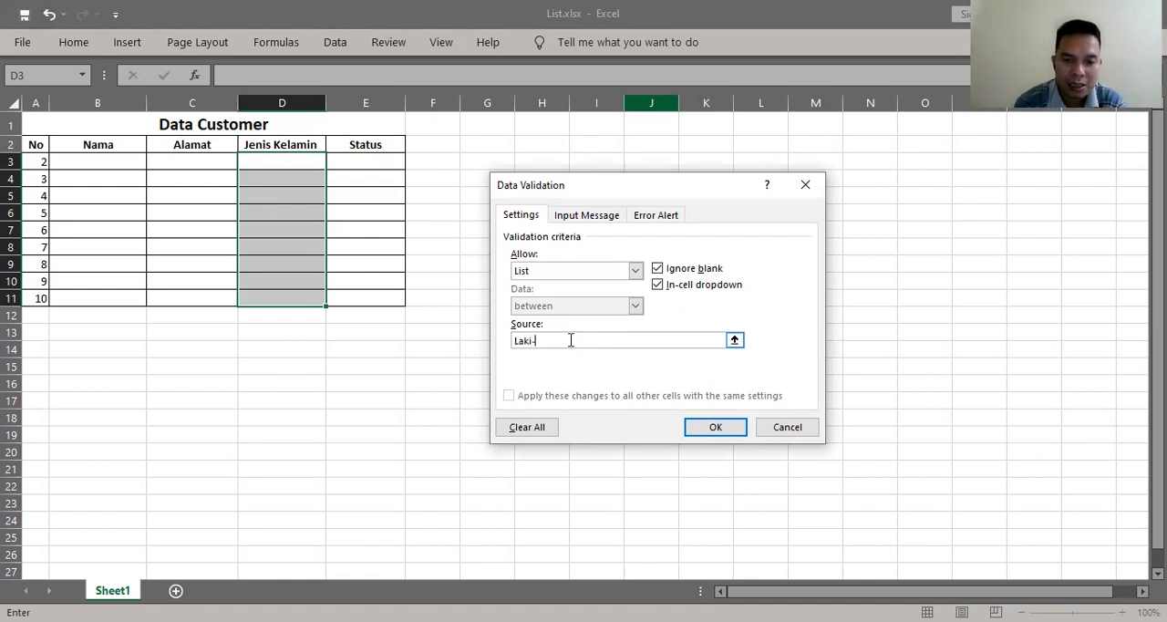
pyautogui.write('Laki;')
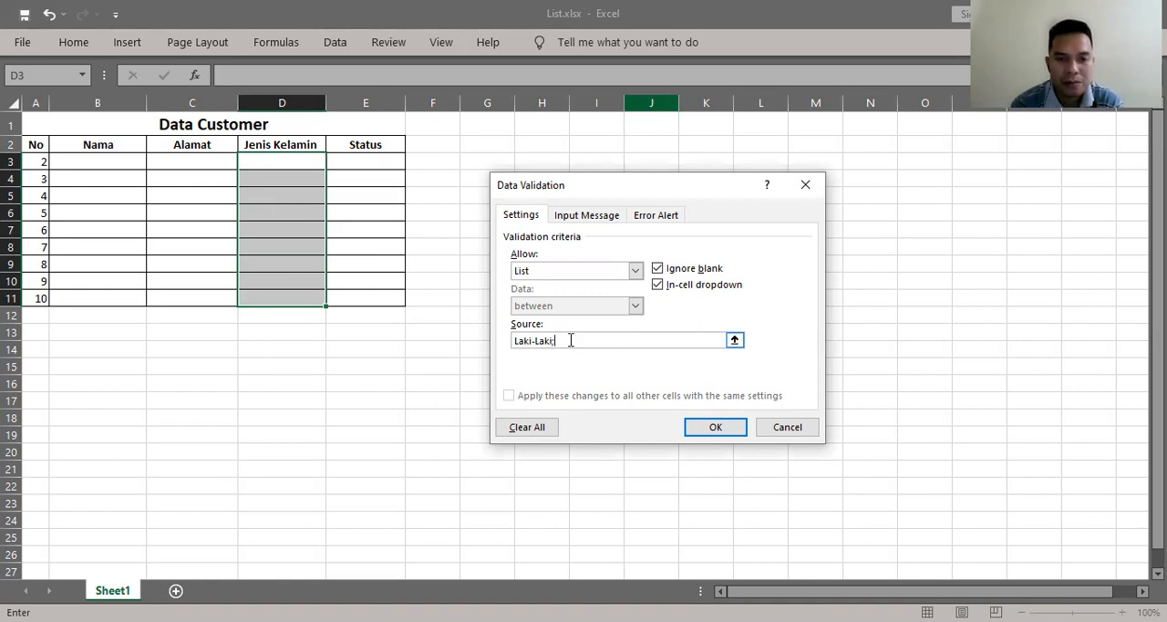
pyautogui.write('Perempuan')
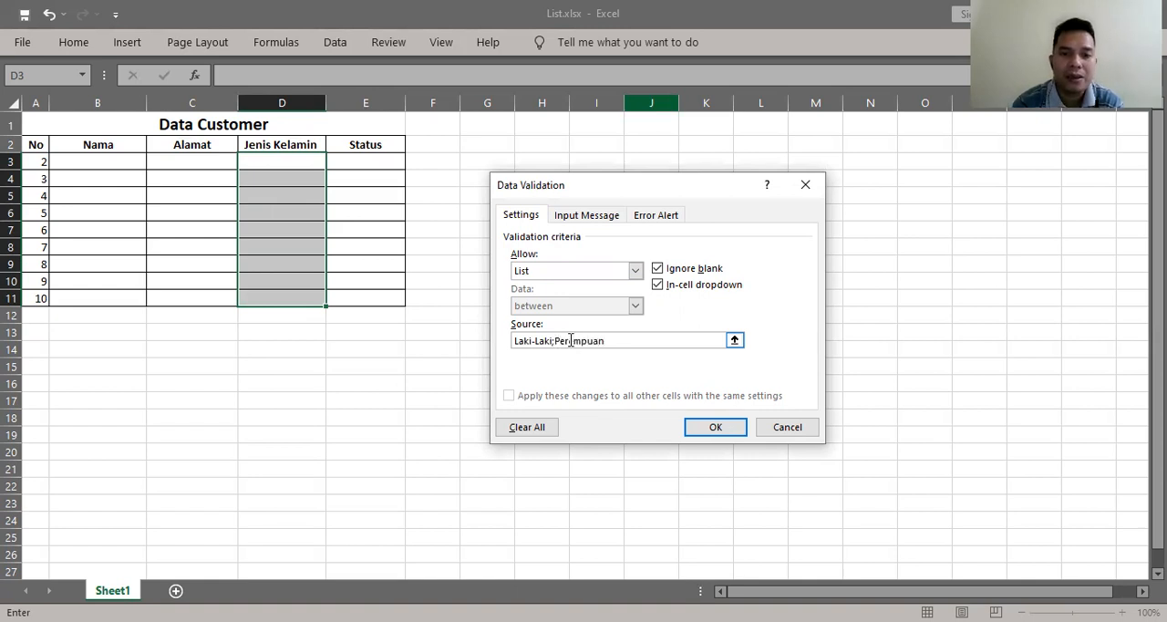
pyautogui.click(715, 428)
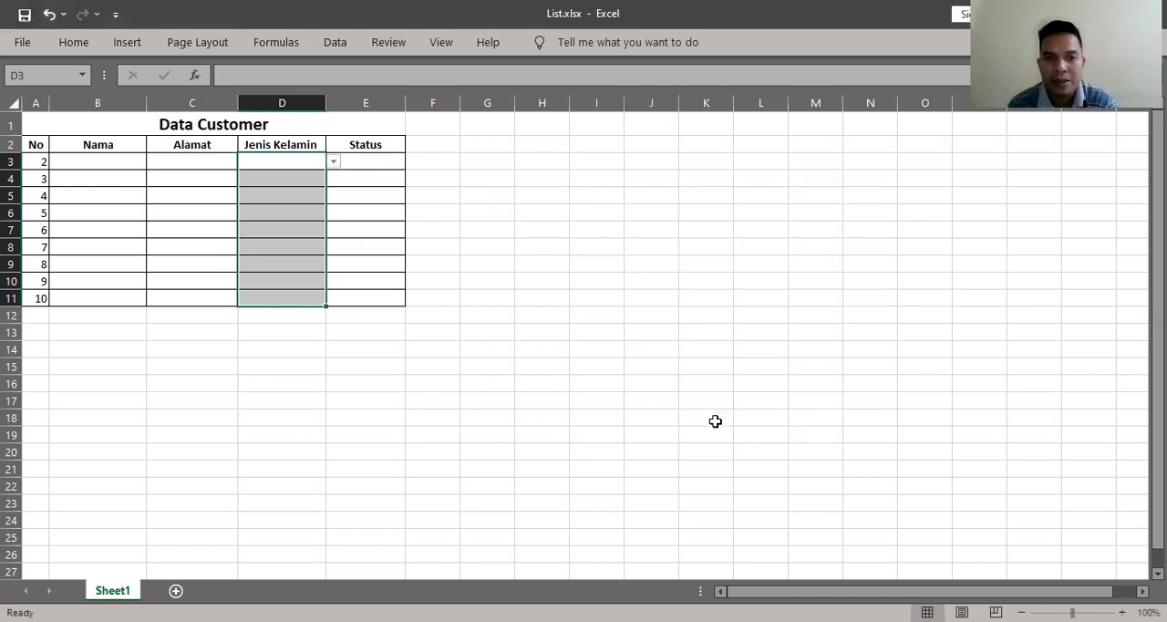
# - Start a data validation rule for the Status cells E3:E11 that allows a List
pyautogui.click(391, 165)
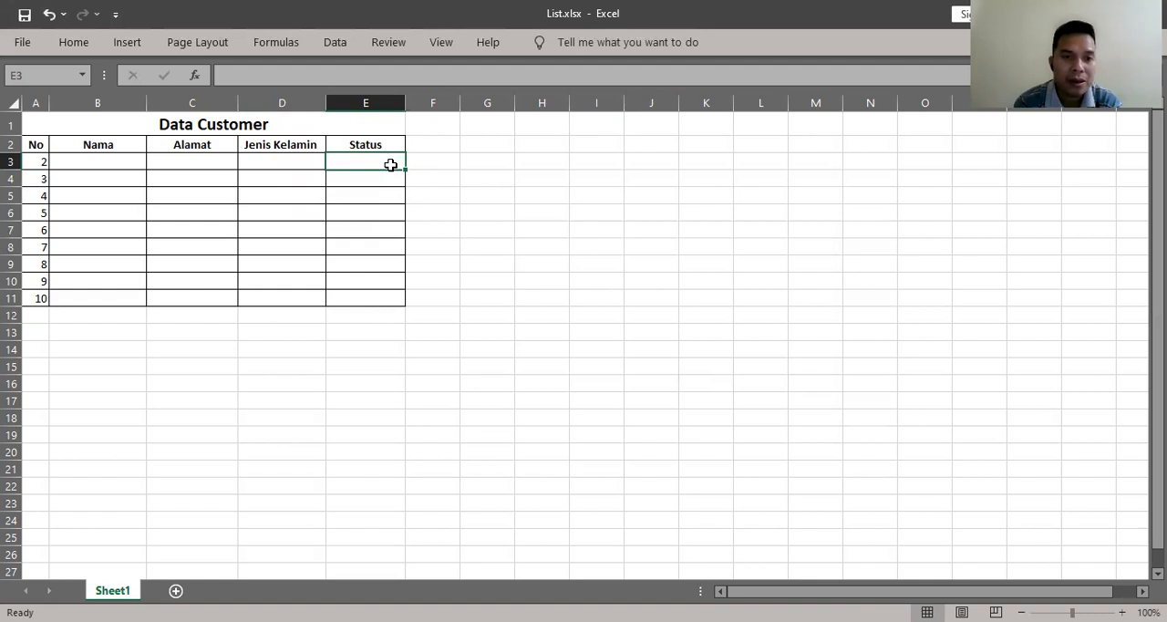
pyautogui.hotkey('shift', 'Down')
pyautogui.hotkey('shift', 'Down')
pyautogui.hotkey('shift', 'Down')
pyautogui.hotkey('shift', 'Down')
pyautogui.hotkey('shift', 'Down')
pyautogui.hotkey('shift', 'Down')
pyautogui.hotkey('shift', 'Down')
pyautogui.hotkey('shift', 'Down')
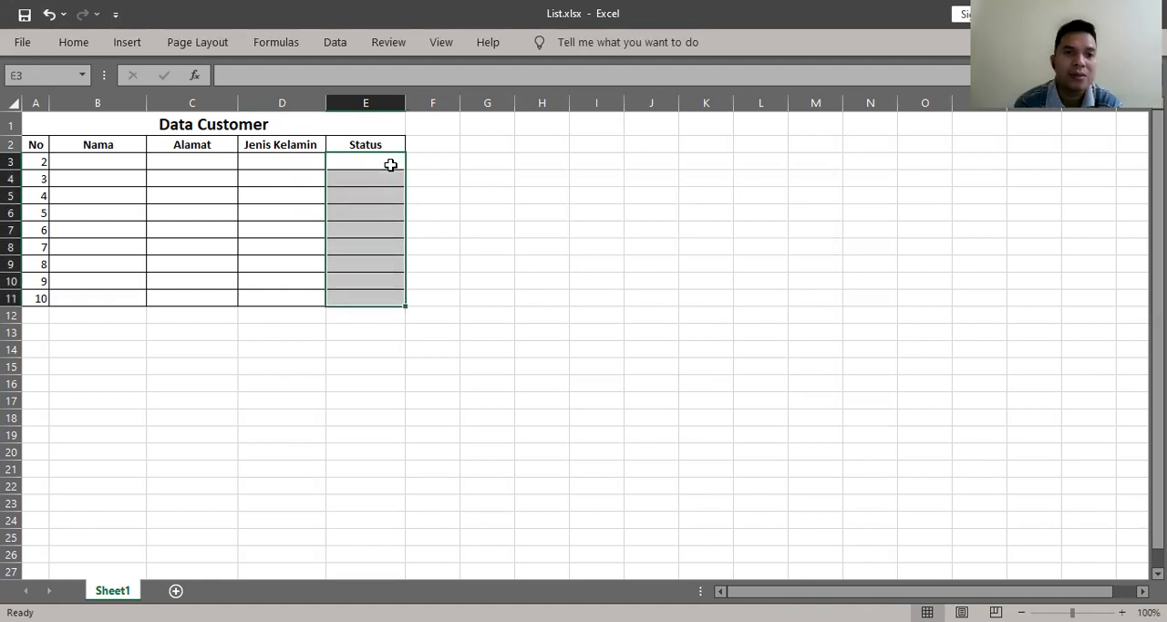
pyautogui.click(343, 51)
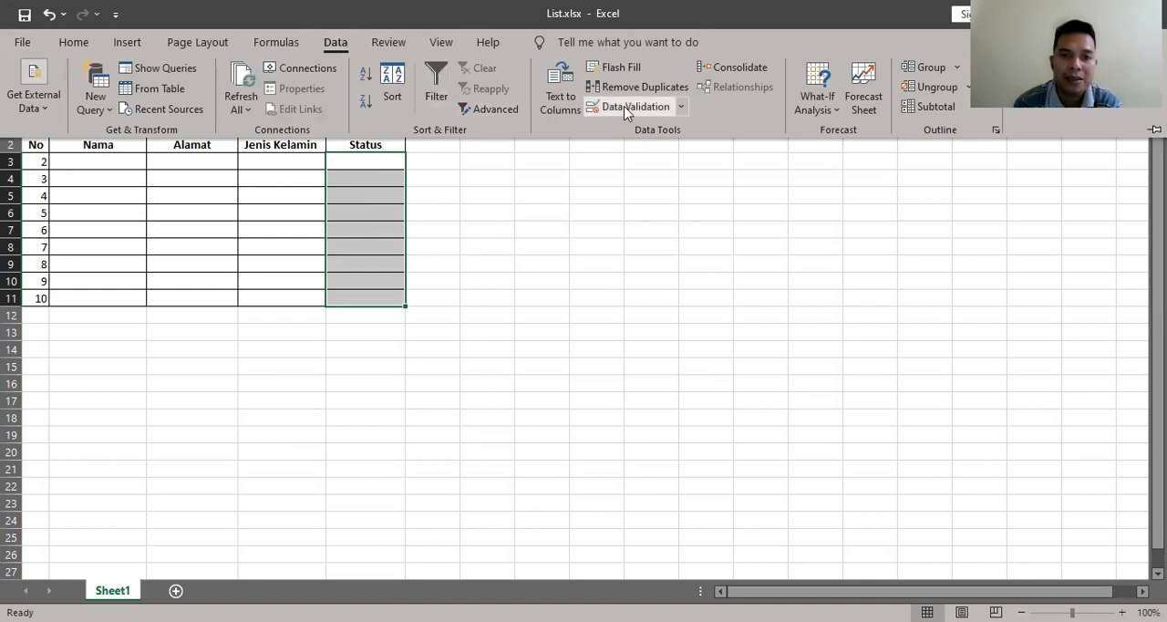
pyautogui.click(625, 107)
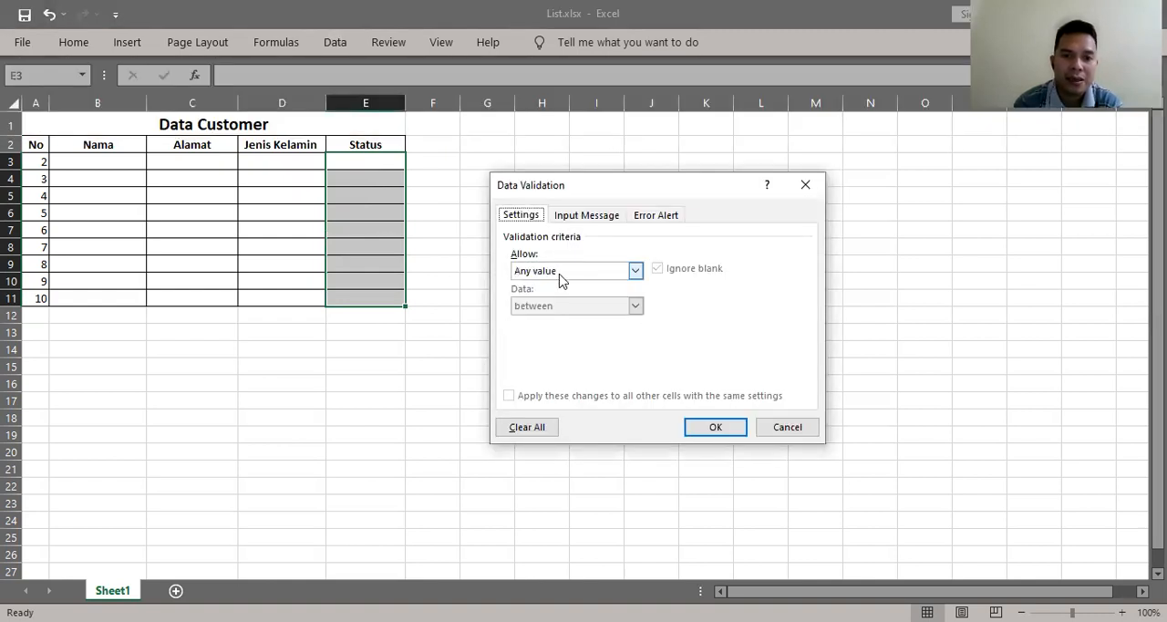
pyautogui.click(560, 273)
pyautogui.click(525, 320)
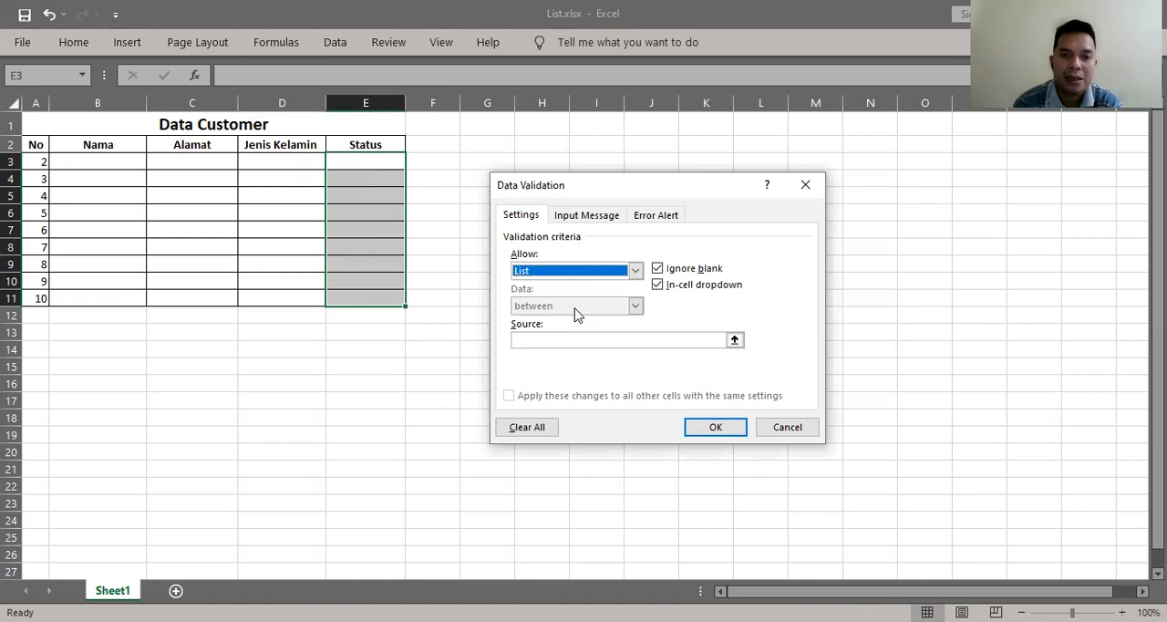
# - Set the list source for the Status cells to Nikah;Belum Nikah;Duda;Janda and apply the validation
pyautogui.click(575, 338)
pyautogui.write('Nikah;Belum Nikah;')
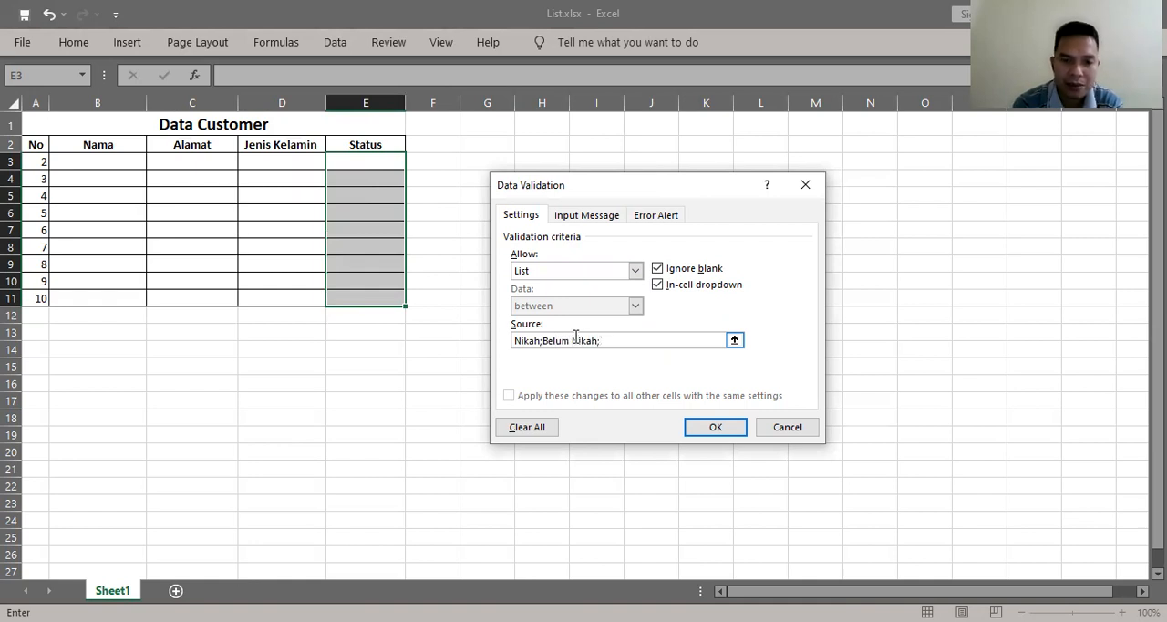
pyautogui.write('Du')
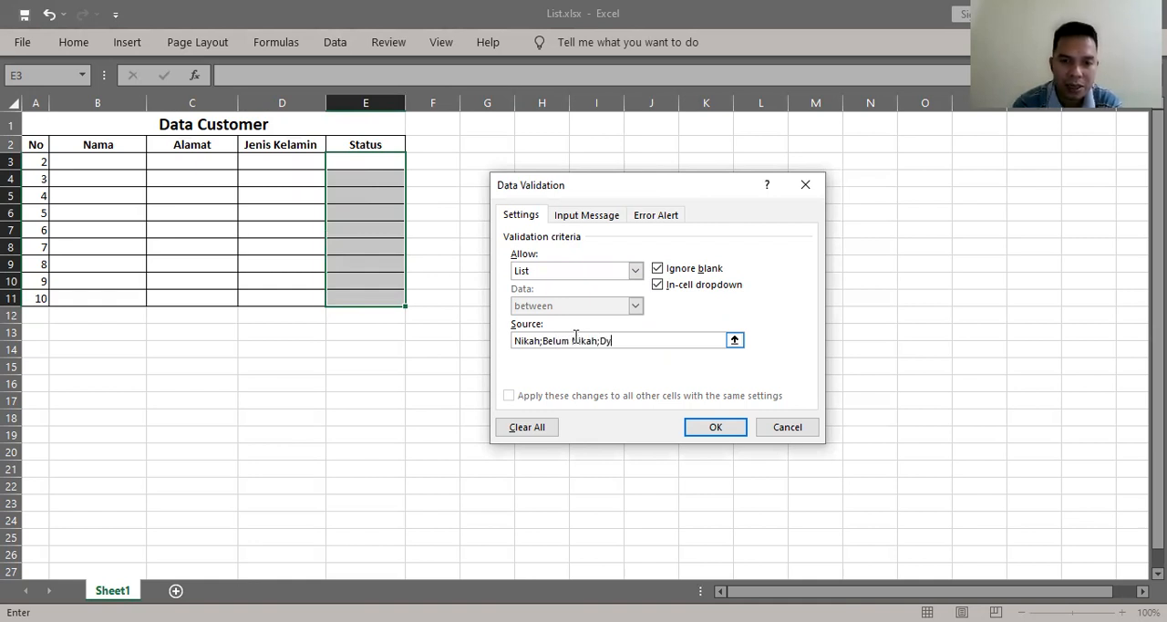
pyautogui.write('da')
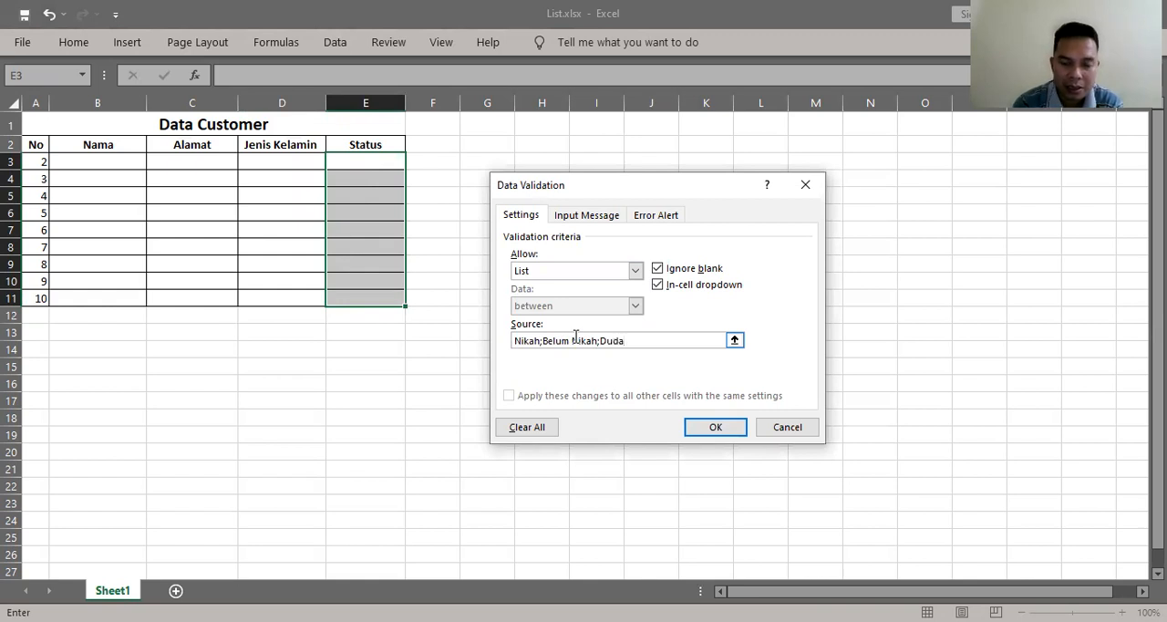
pyautogui.write(';Janda')
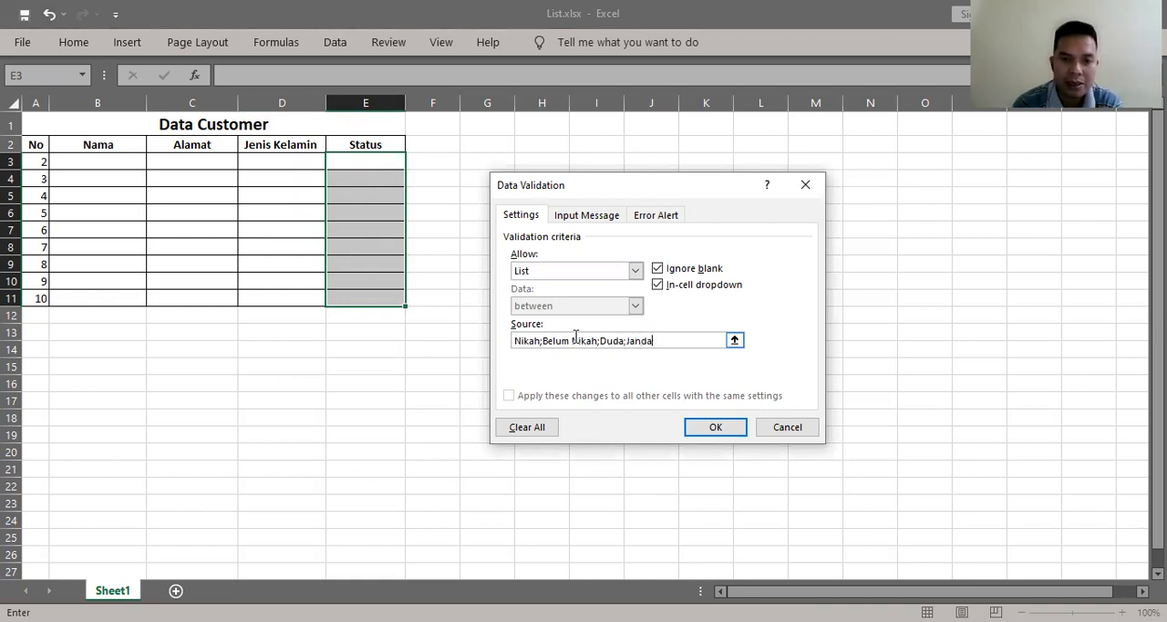
pyautogui.click(703, 425)
# - Renumber the No column in cells A3:A11 sequentially from 1 to 9
pyautogui.click(159, 208)
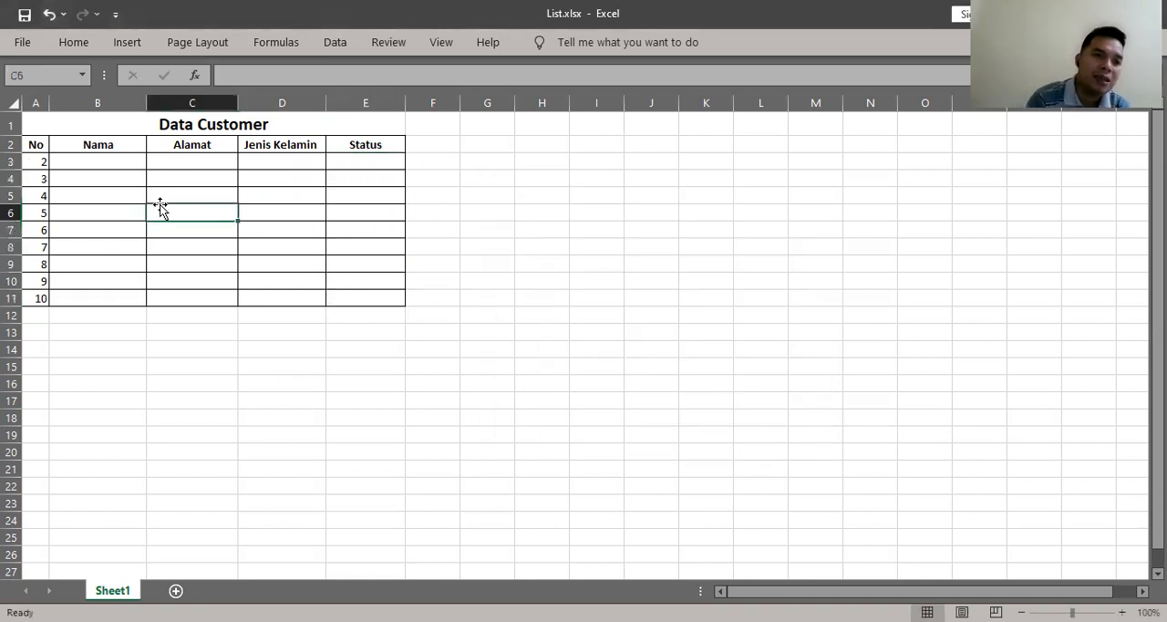
pyautogui.press('Left')
pyautogui.press('Left')
pyautogui.press('Up')
pyautogui.press('Up')
pyautogui.press('Up')
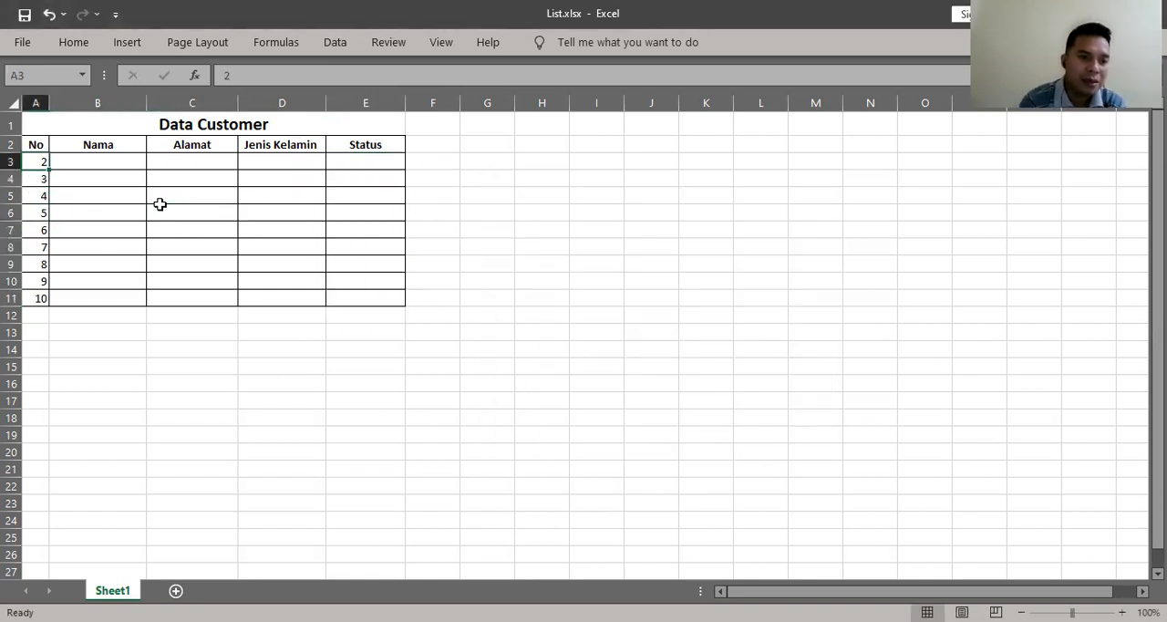
pyautogui.write('1')
pyautogui.press('Down')
pyautogui.write('2')
pyautogui.press('Return')
pyautogui.write('4')
pyautogui.press('Return')
pyautogui.write('5')
pyautogui.press('Return')
pyautogui.write('6')
pyautogui.press('Return')
pyautogui.write('7')
pyautogui.press('Return')
pyautogui.write('8')
pyautogui.press('Return')
pyautogui.write('9')
pyautogui.hotkey('ctrl', 'Return')
pyautogui.press('Up')
pyautogui.press('Up')
pyautogui.press('Up')
pyautogui.press('Up')
pyautogui.press('Up')
pyautogui.press('Up')
pyautogui.press('Up')
pyautogui.press('Up')
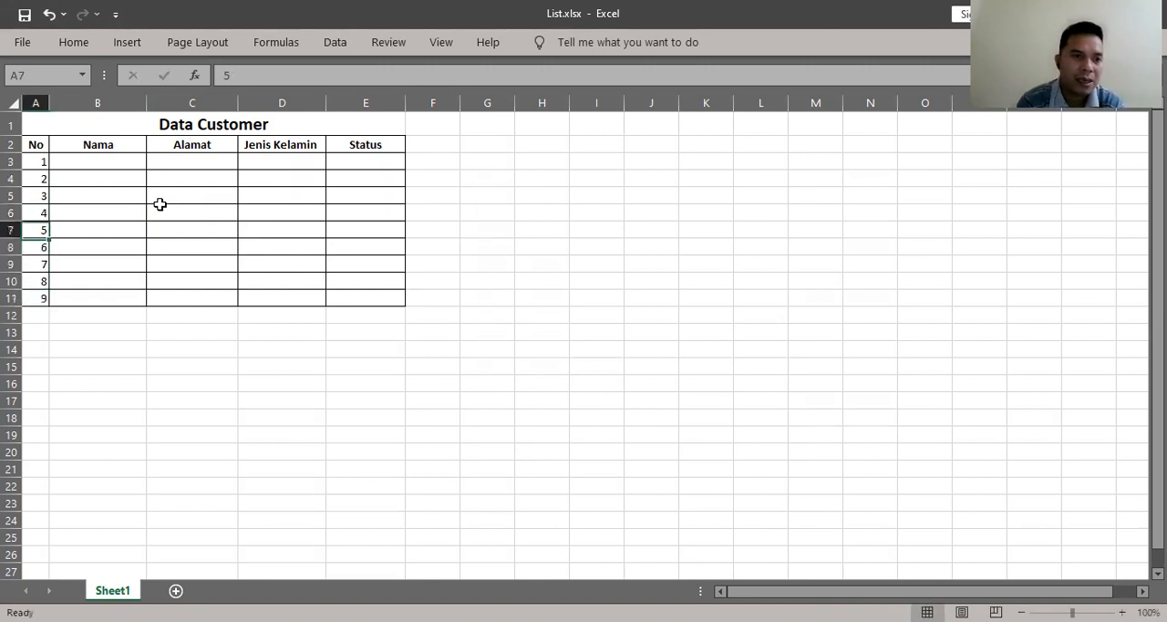
# - Enter the first customer's full name in Nama cell B3 and their street address in Alamat cell C3
pyautogui.press('Right')
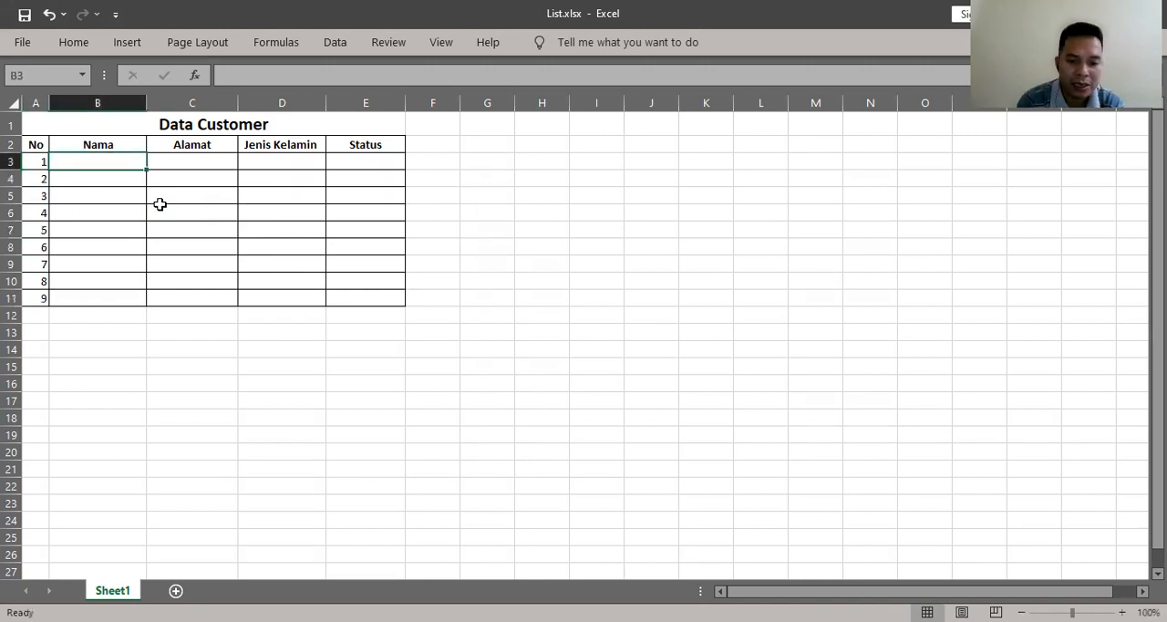
pyautogui.write('Doni Andika')
pyautogui.press('Tab')
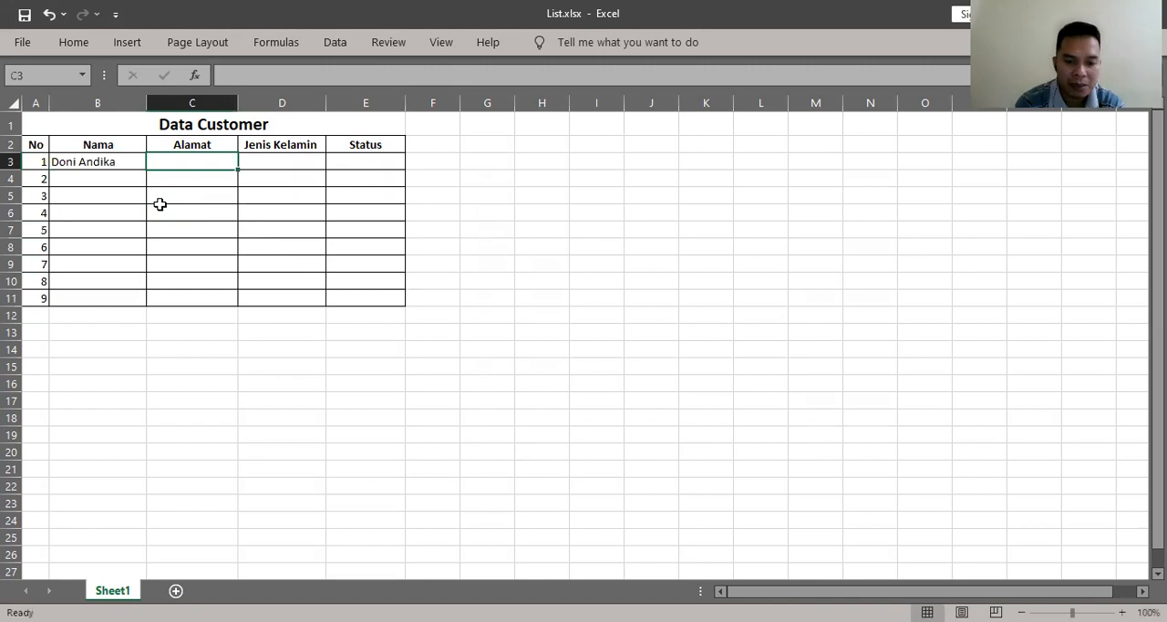
pyautogui.write('Jl. SM')
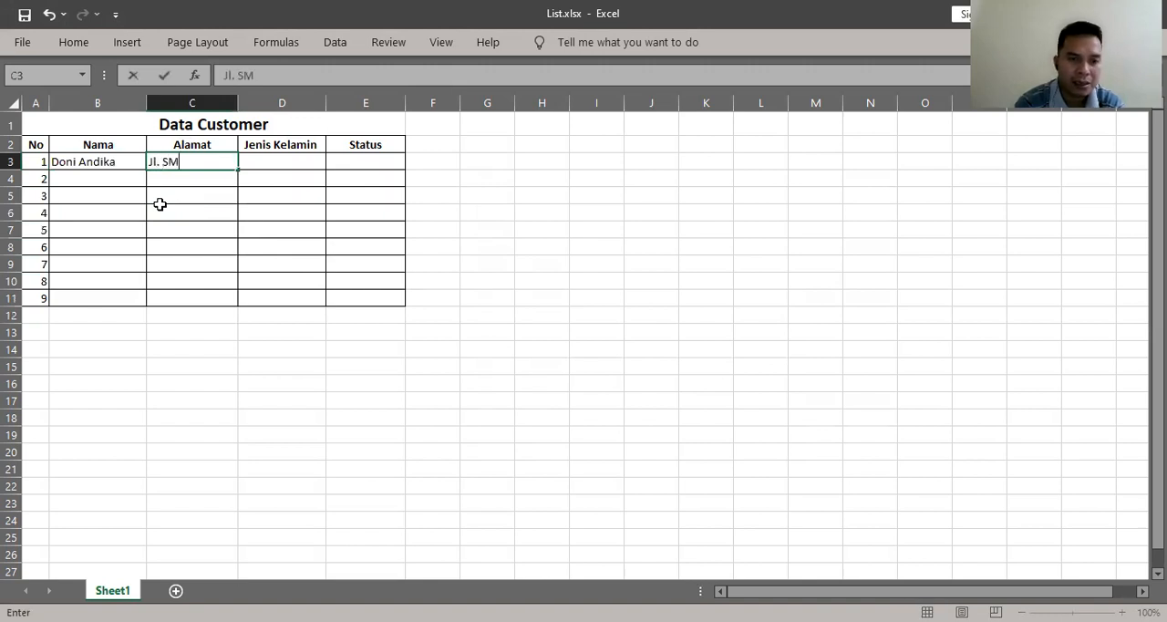
pyautogui.write('.Raja No.3')
pyautogui.press('Tab')
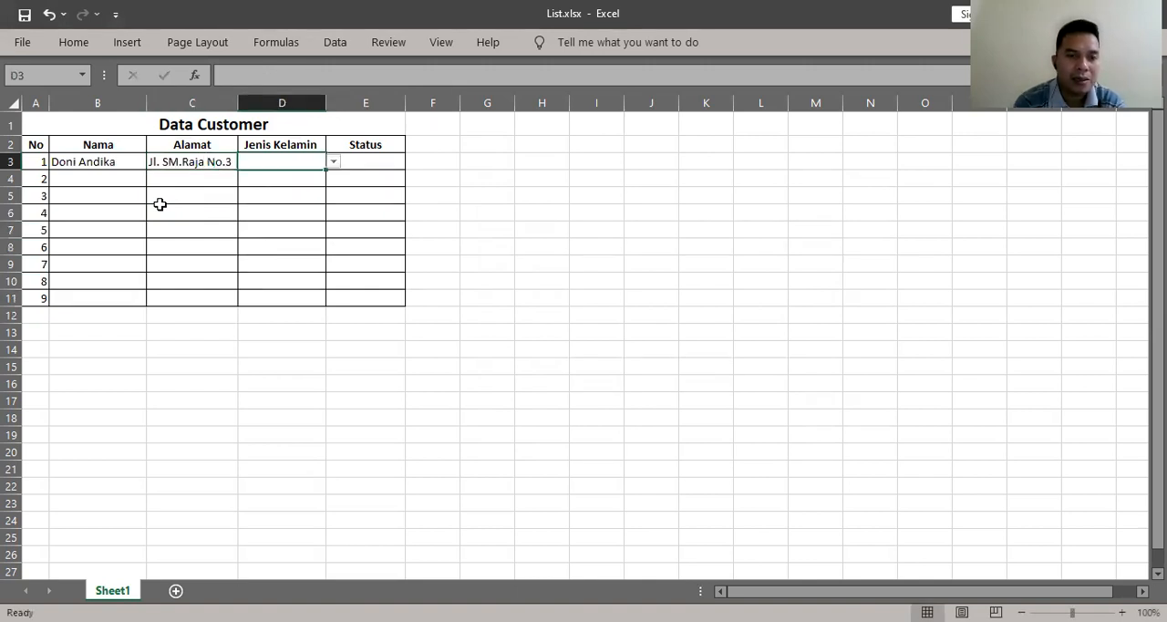
# - Choose Laki-Laki as the first customer's Jenis Kelamin and Nikah as their Status from the dropdown lists in row 3
pyautogui.click(334, 162)
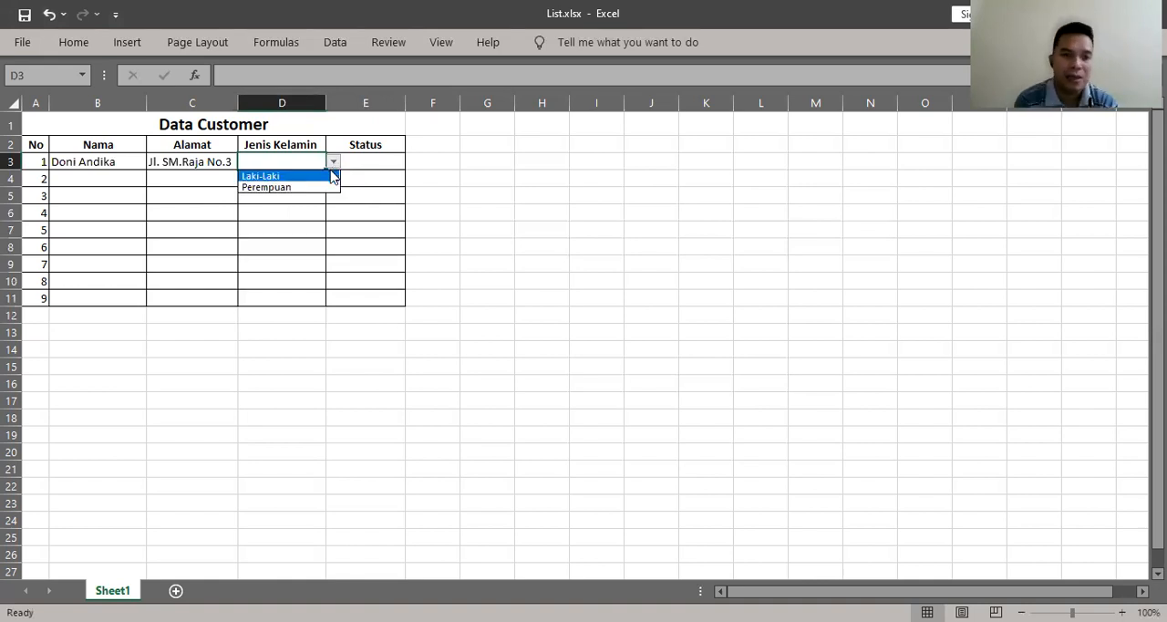
pyautogui.click(333, 175)
pyautogui.click(388, 164)
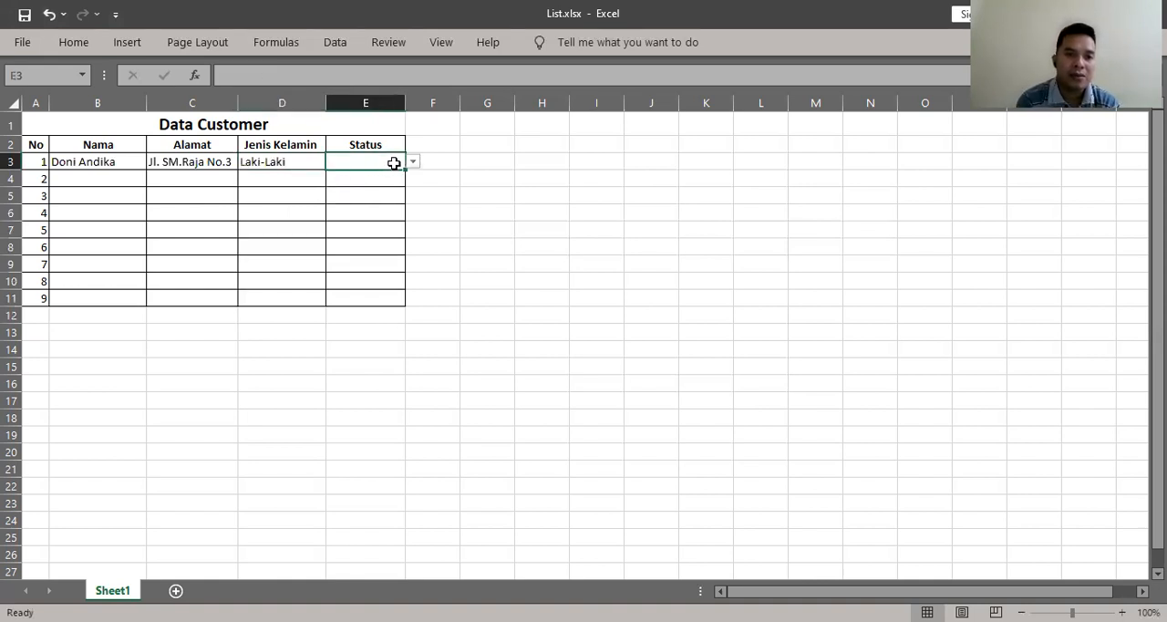
pyautogui.click(412, 162)
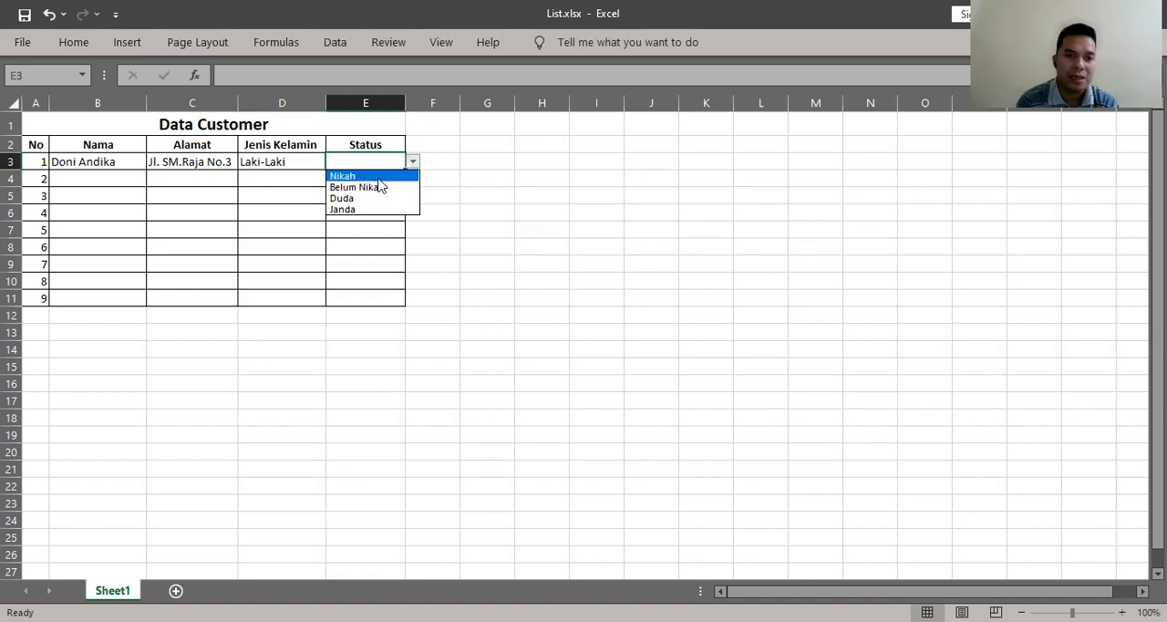
pyautogui.click(375, 176)
# - Enter the second customer's full name in Nama cell B4 and their street address in Alamat cell C4
pyautogui.click(132, 177)
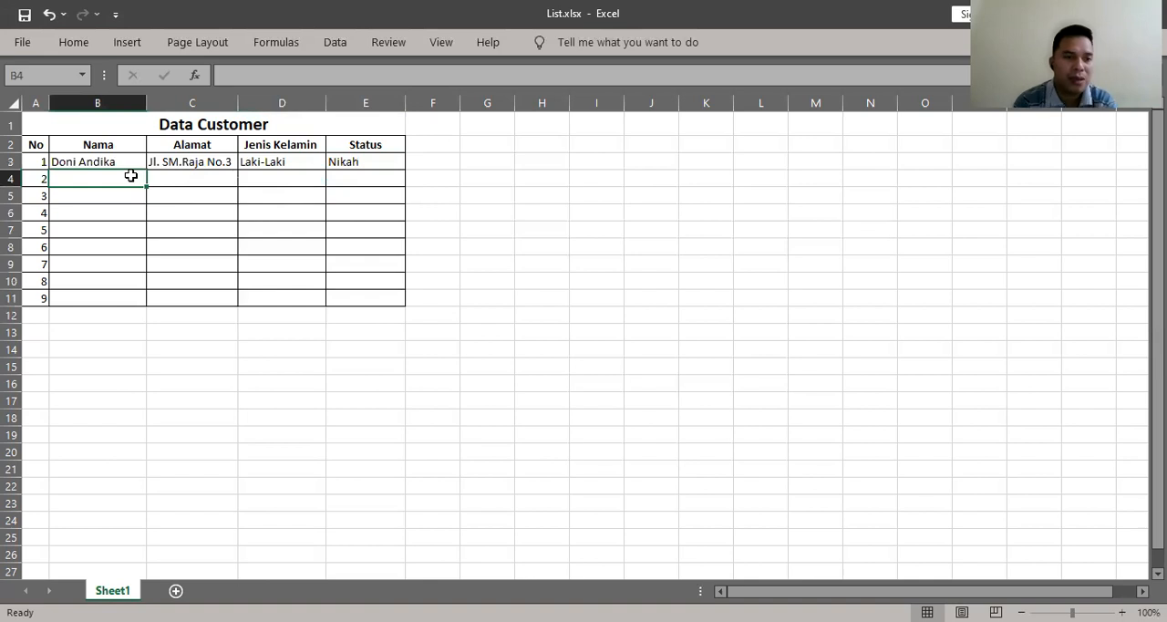
pyautogui.write('Bu')
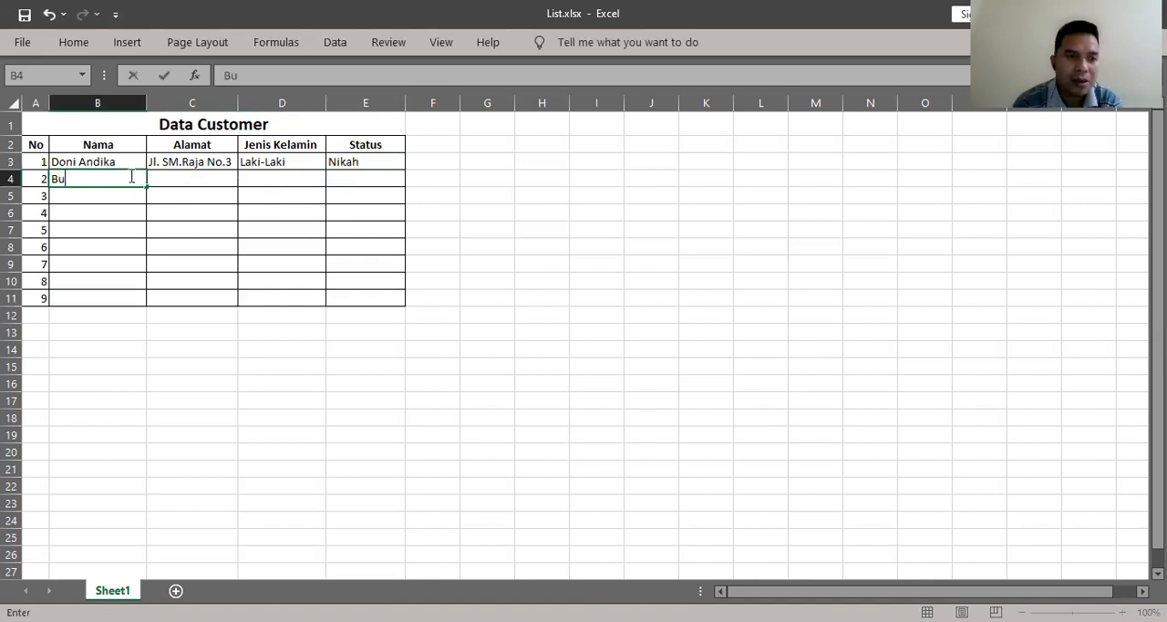
pyautogui.write('nga Citra')
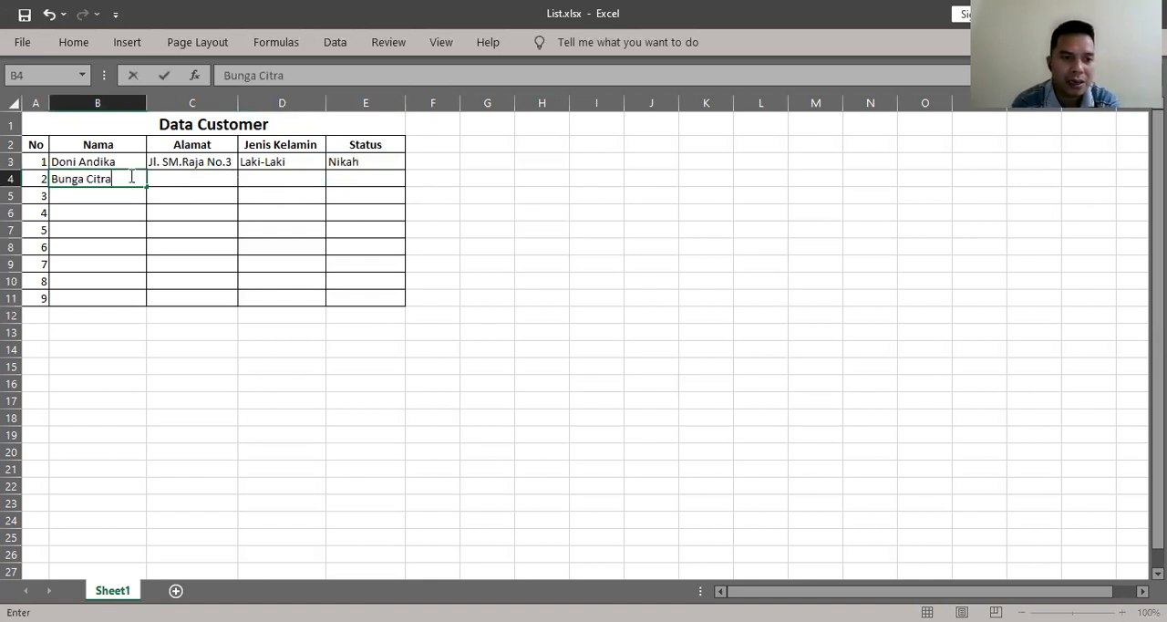
pyautogui.press('Tab')
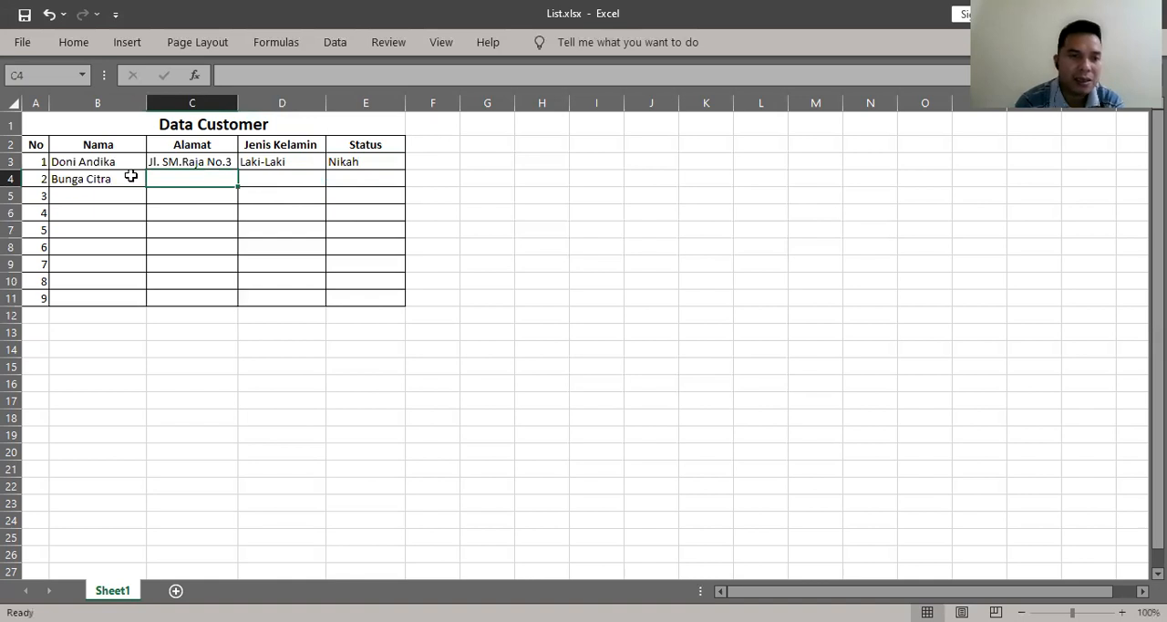
pyautogui.write('Jl. ')
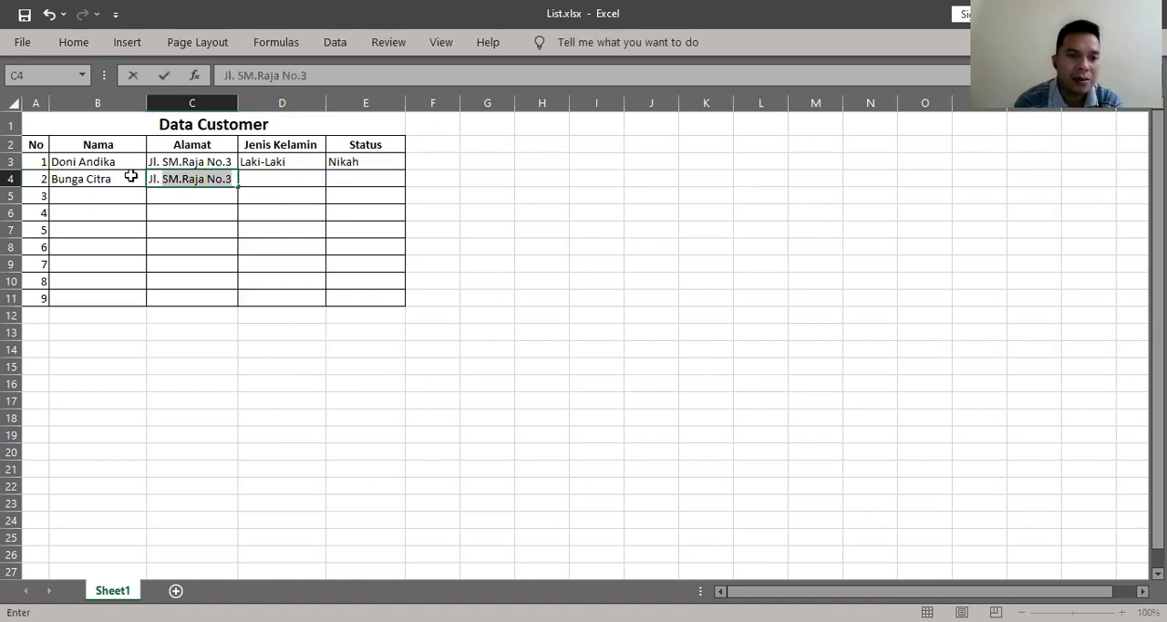
pyautogui.write('Bunga No')
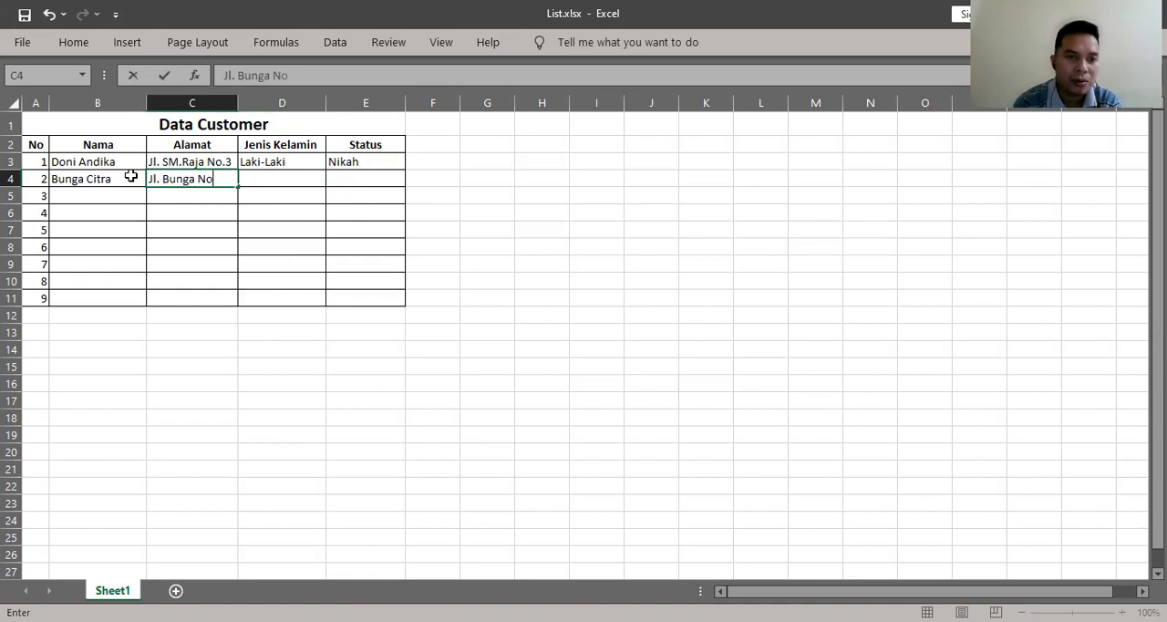
pyautogui.write('.4')
pyautogui.press('Tab')
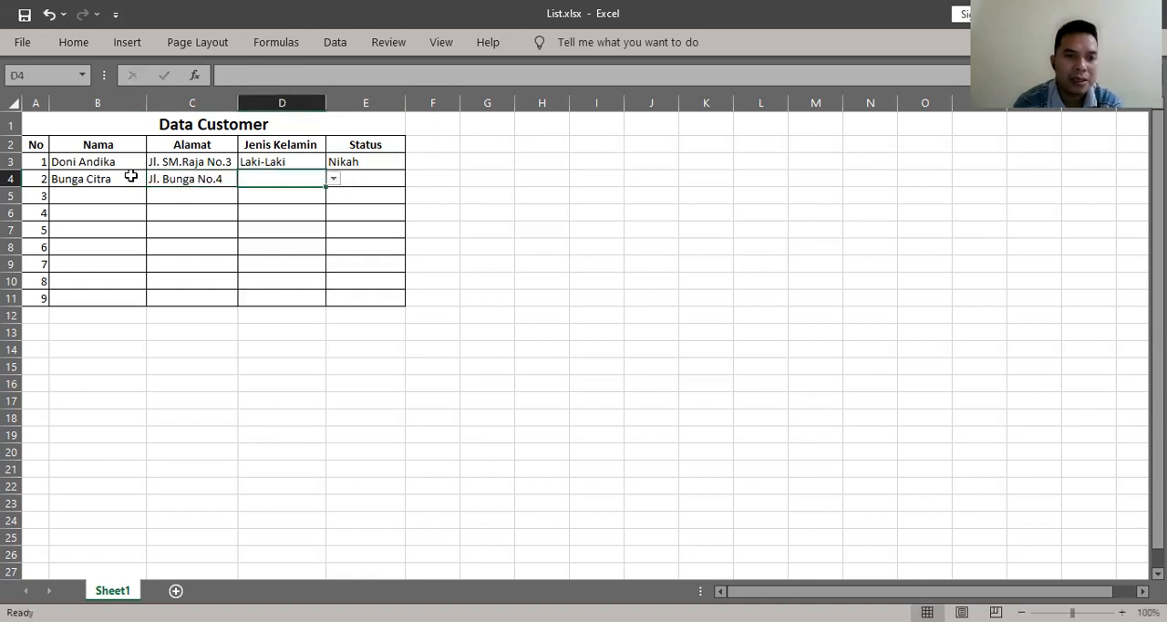
# - Choose Perempuan as the second customer's Jenis Kelamin and Belum Nikah as their Status from the dropdown lists in row 4
pyautogui.click(333, 180)
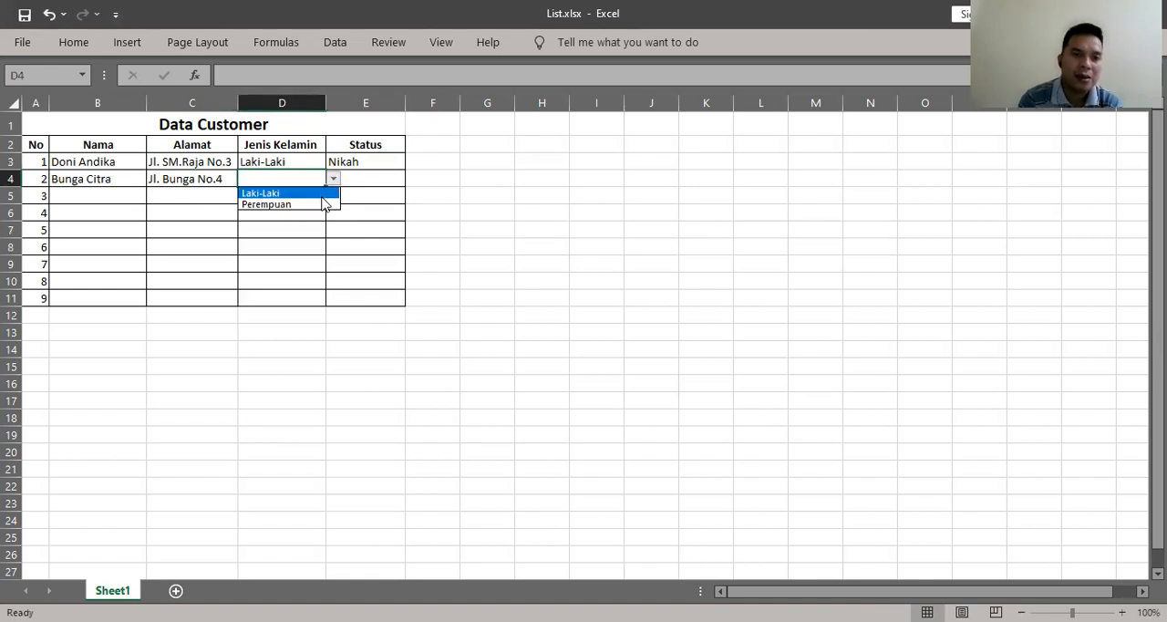
pyautogui.click(323, 204)
pyautogui.click(362, 179)
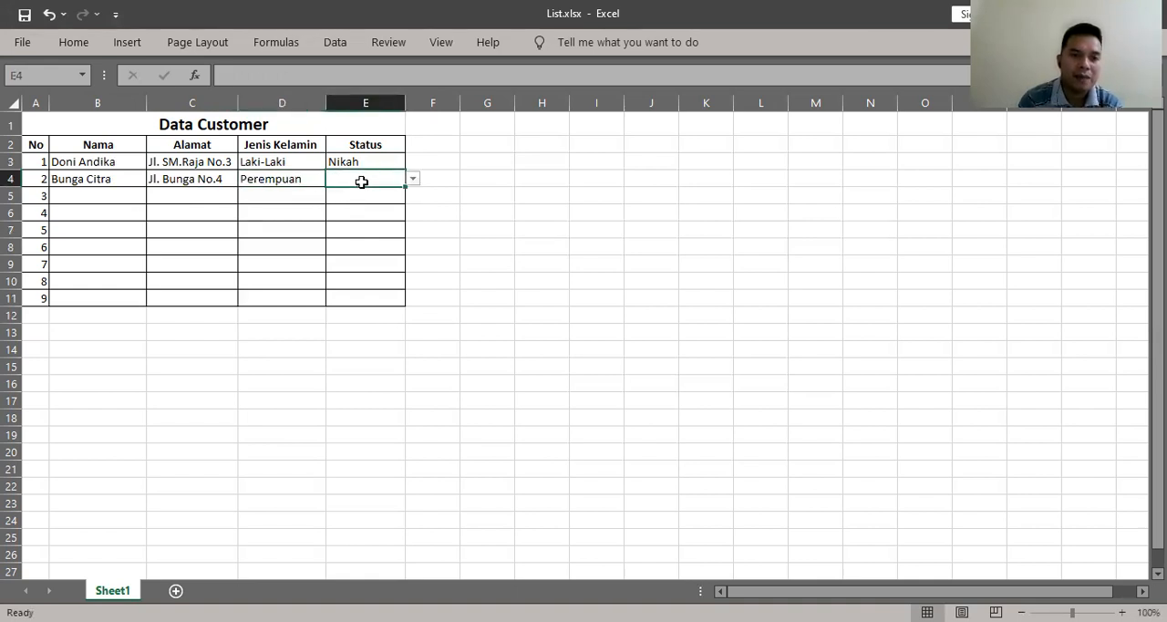
pyautogui.click(412, 181)
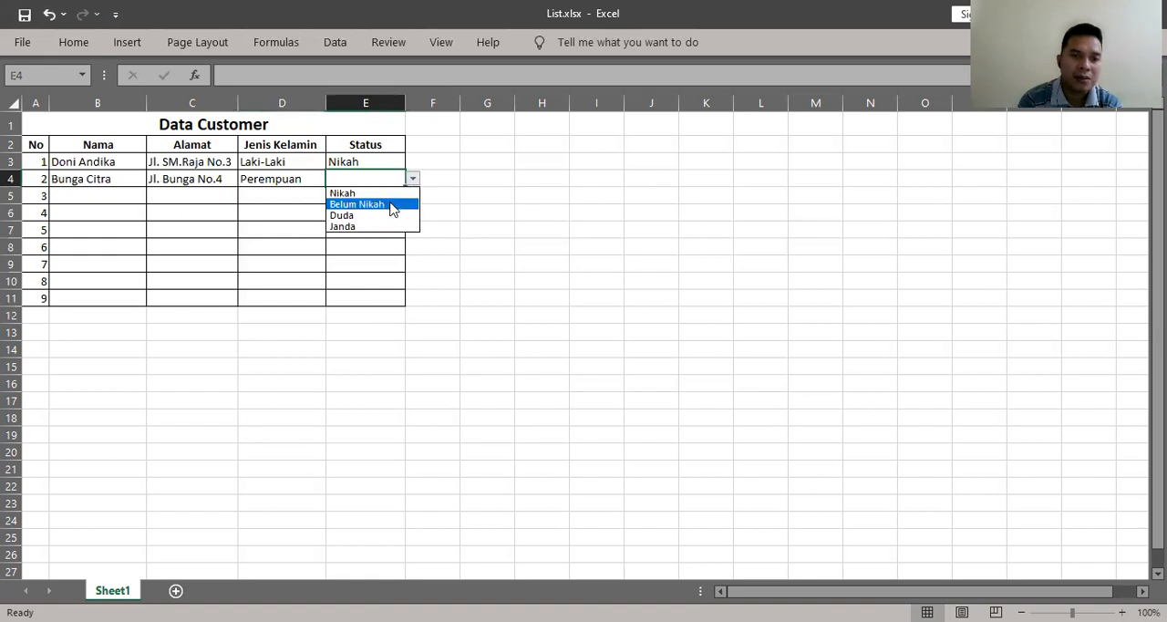
pyautogui.click(391, 204)
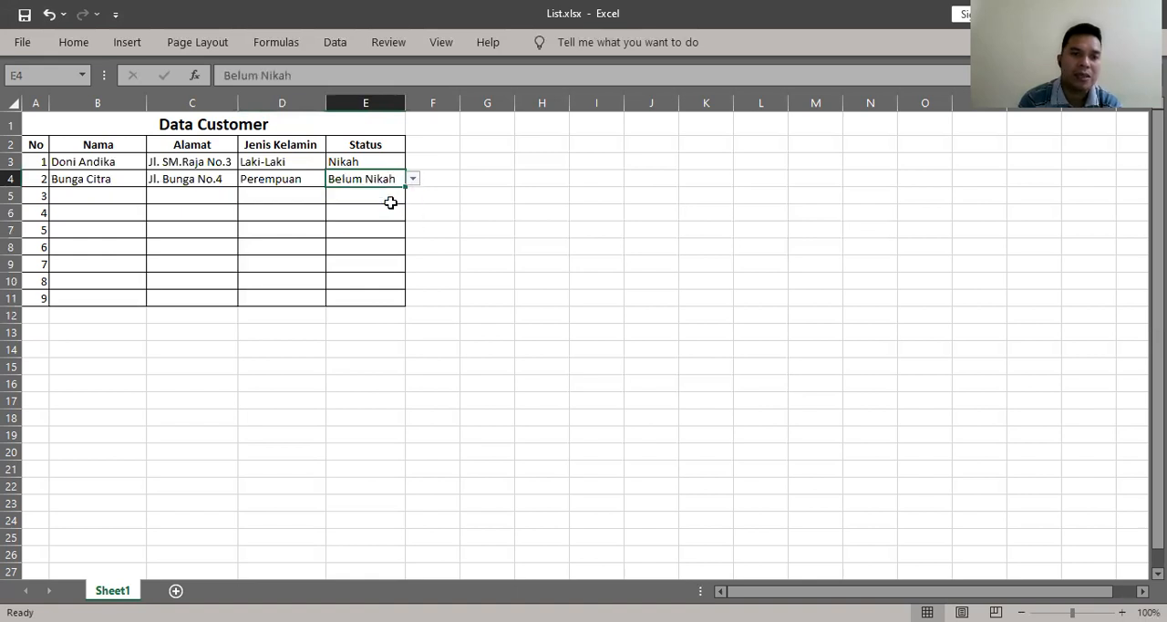
# - Check the filled and empty Jenis Kelamin cells between rows 3 and 10 for their dropdown lists
pyautogui.click(276, 206)
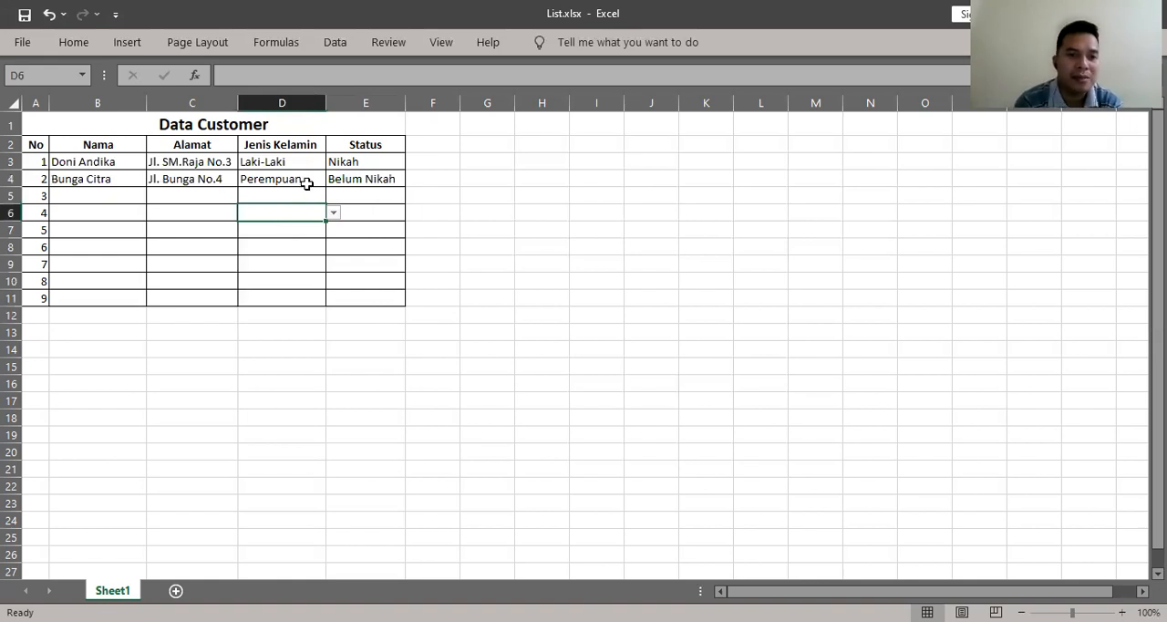
pyautogui.click(307, 183)
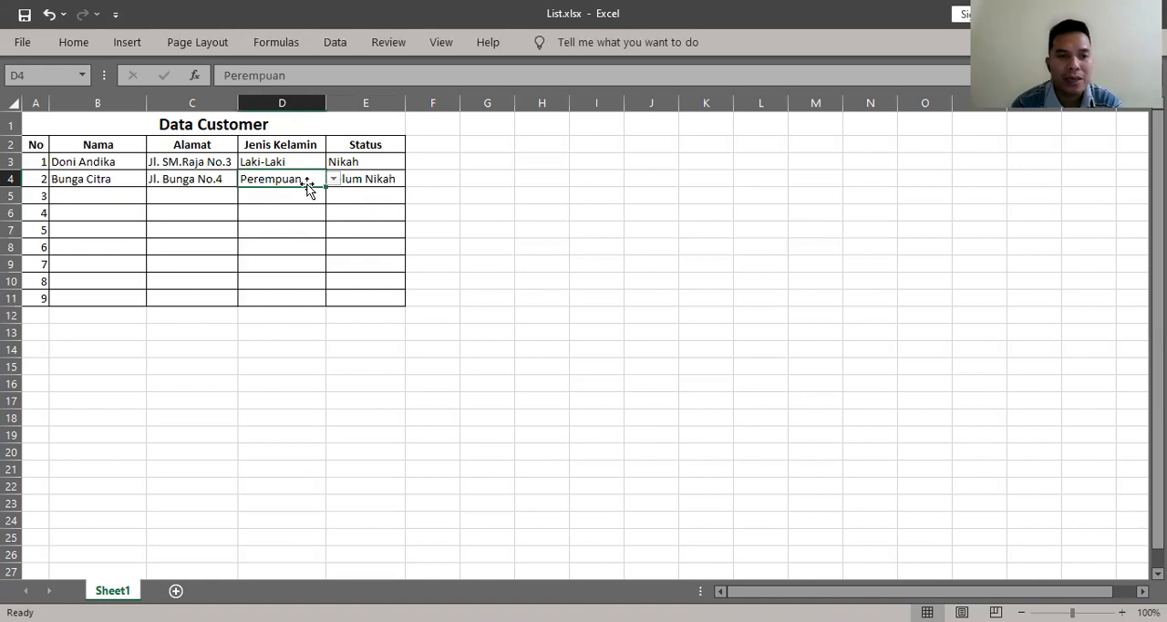
pyautogui.click(300, 171)
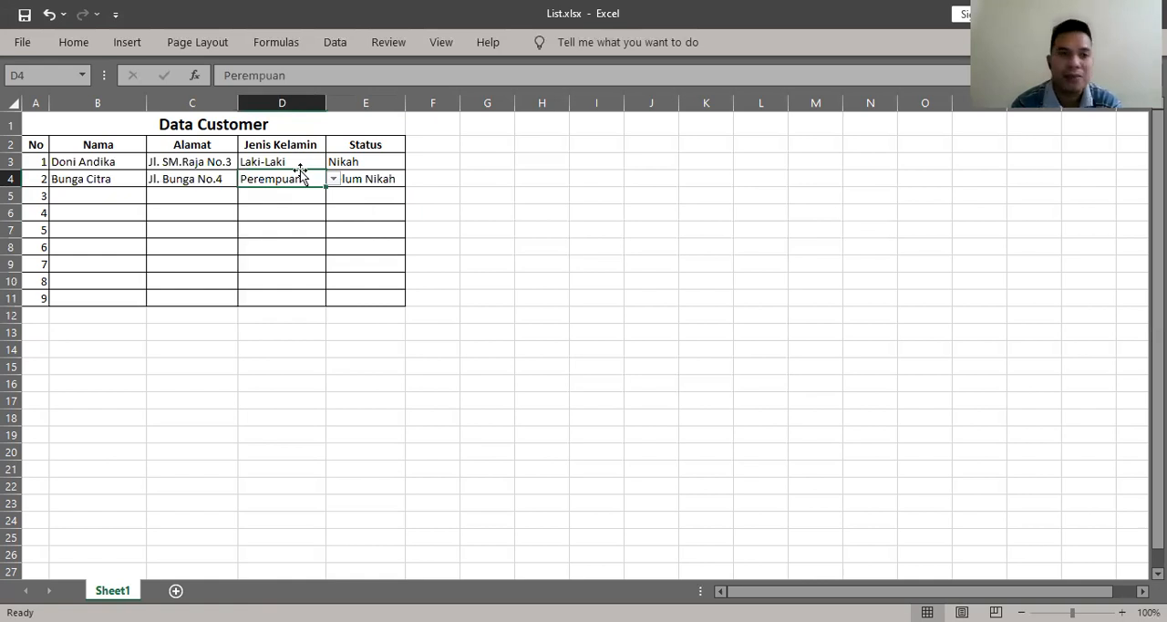
pyautogui.click(293, 162)
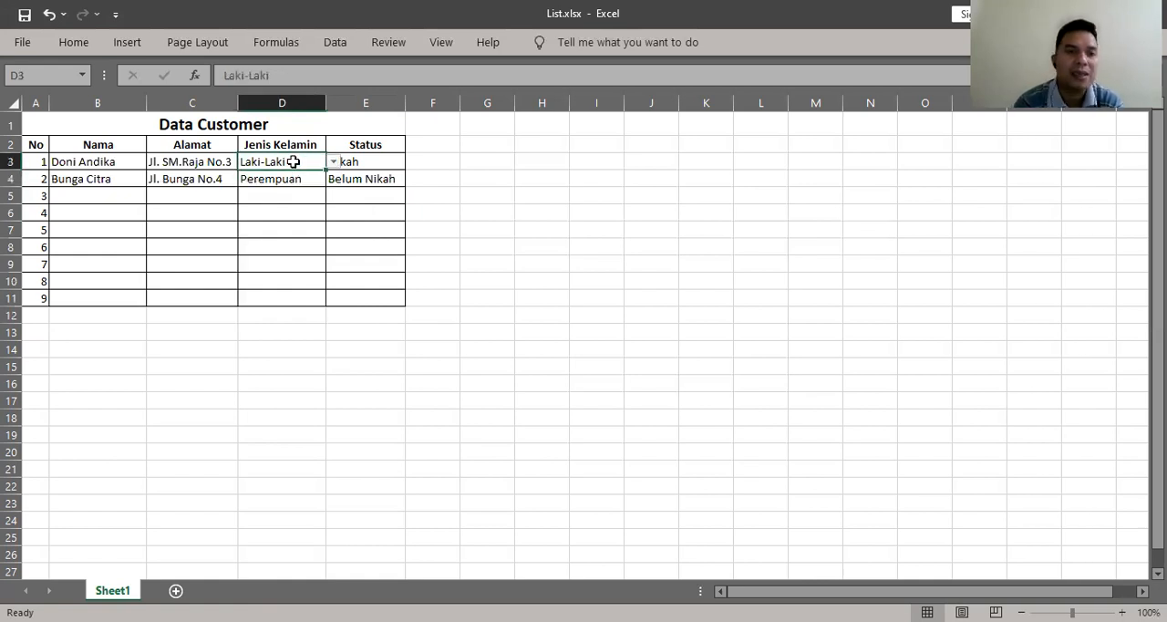
pyautogui.click(301, 196)
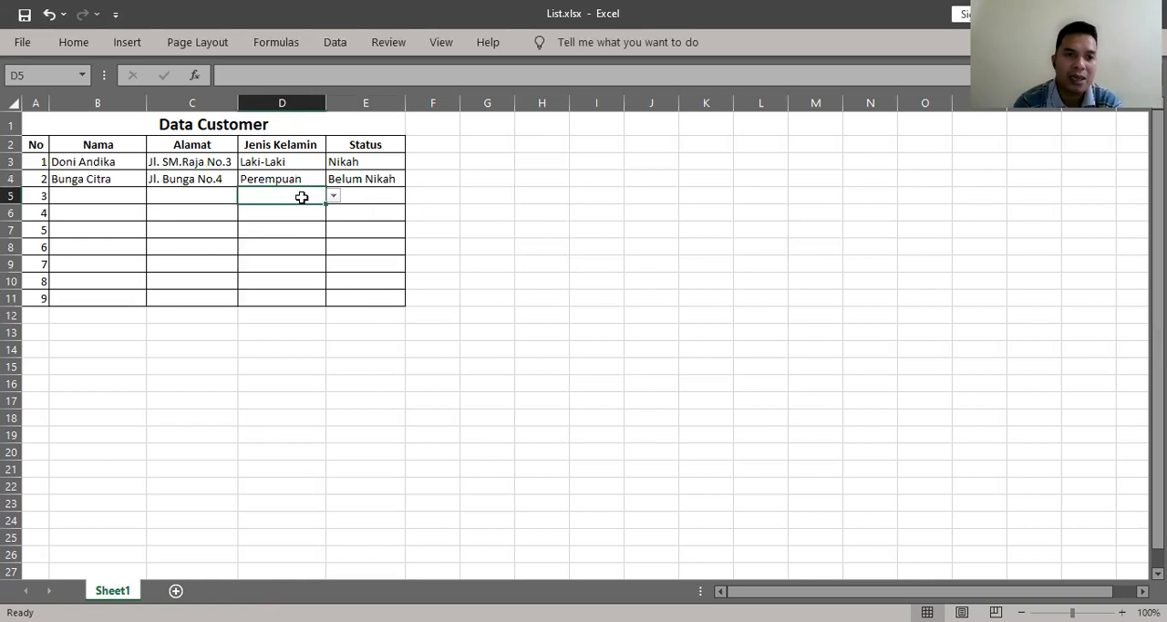
pyautogui.click(298, 225)
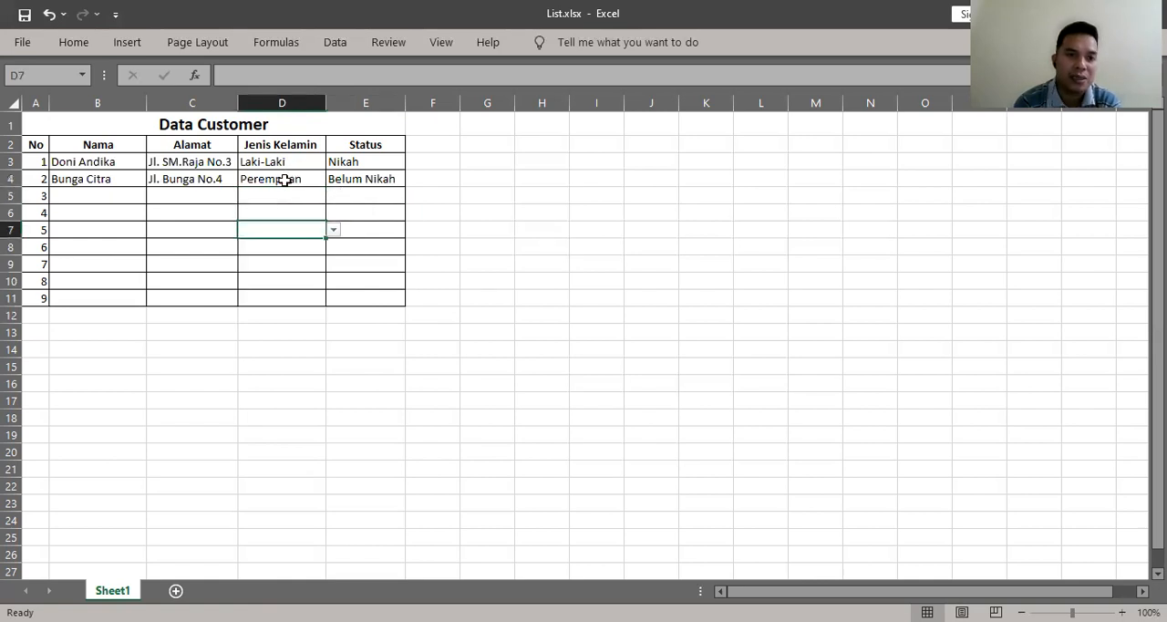
pyautogui.click(285, 179)
pyautogui.click(291, 263)
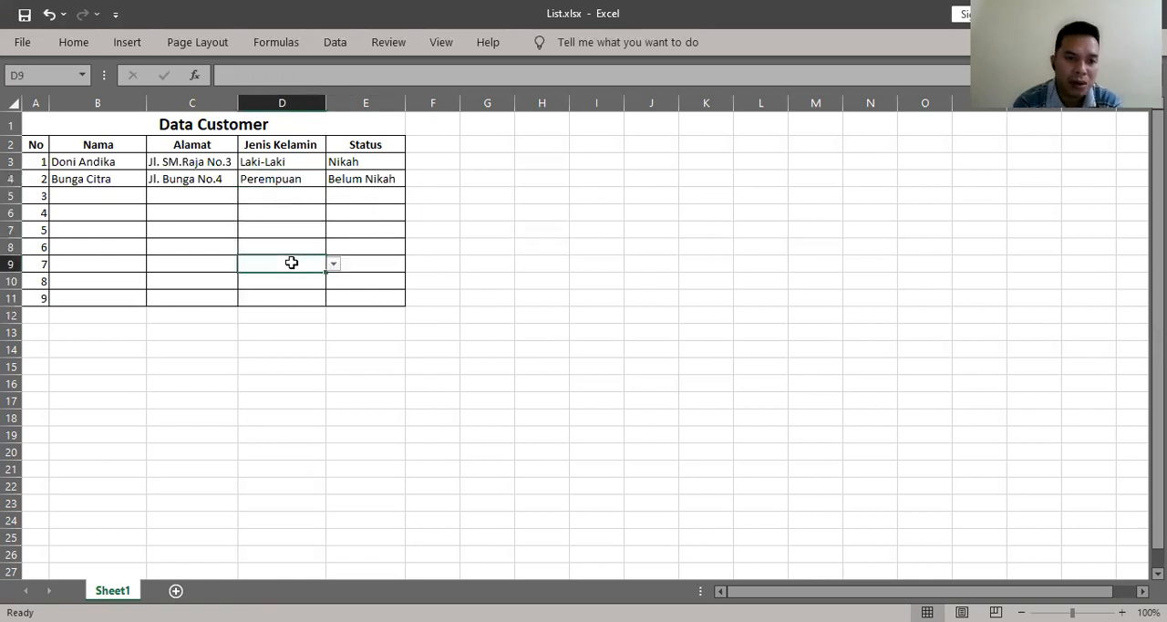
pyautogui.click(288, 280)
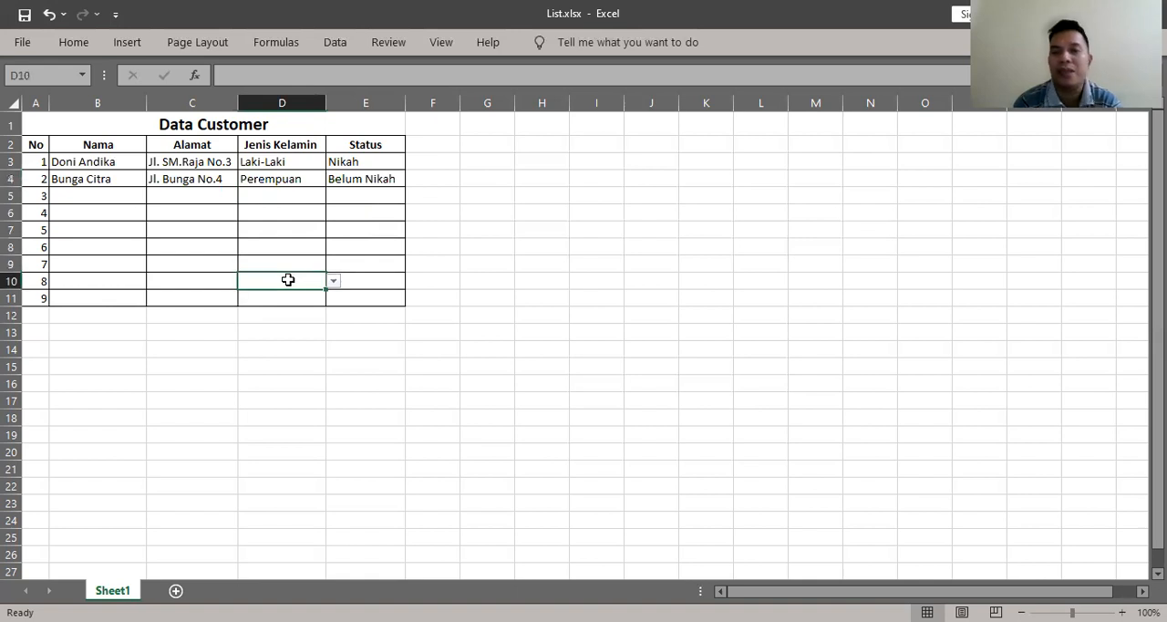